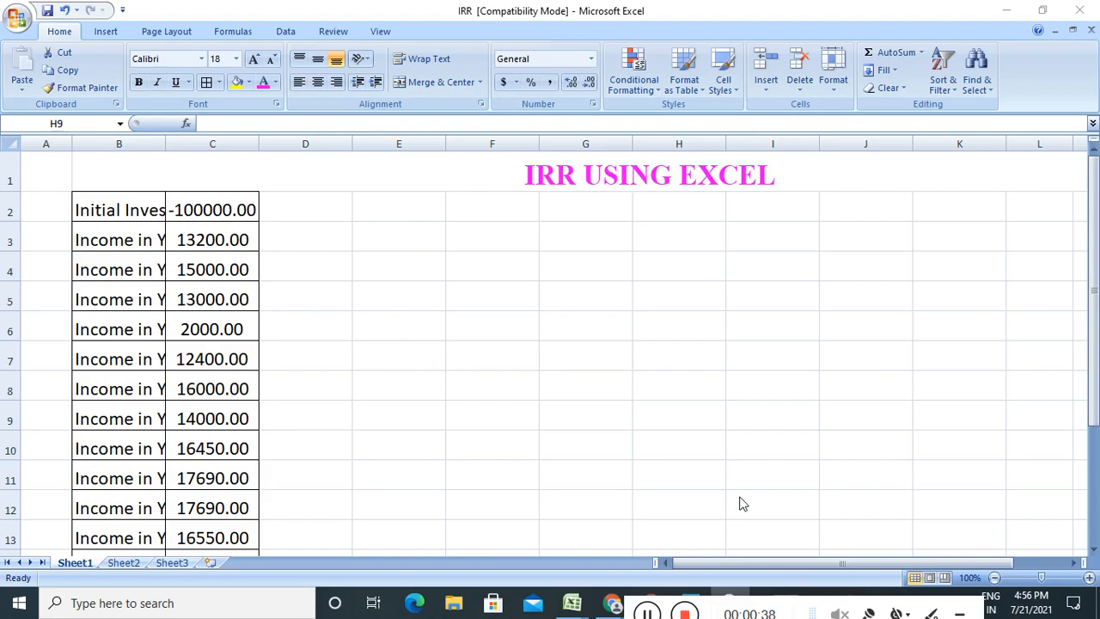
# - Enter the cash flows -3000, 2000 and 4000 in cells E3 to E5
pyautogui.click(413, 247)
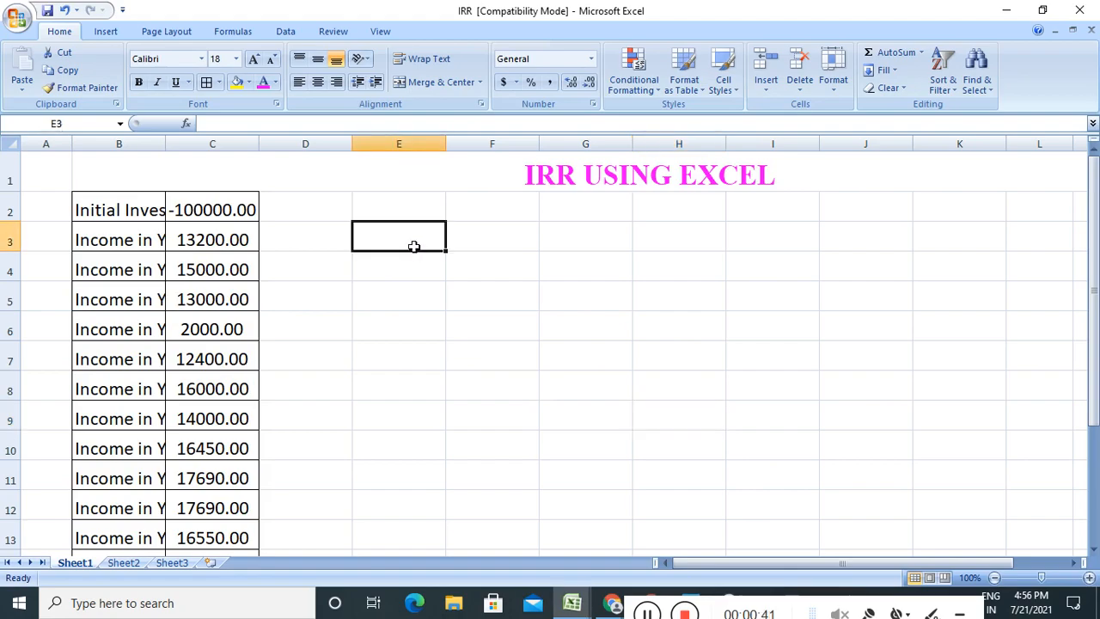
pyautogui.write('-333')
pyautogui.press('BackSpace')
pyautogui.press('BackSpace')
pyautogui.write('000')
pyautogui.click(403, 276)
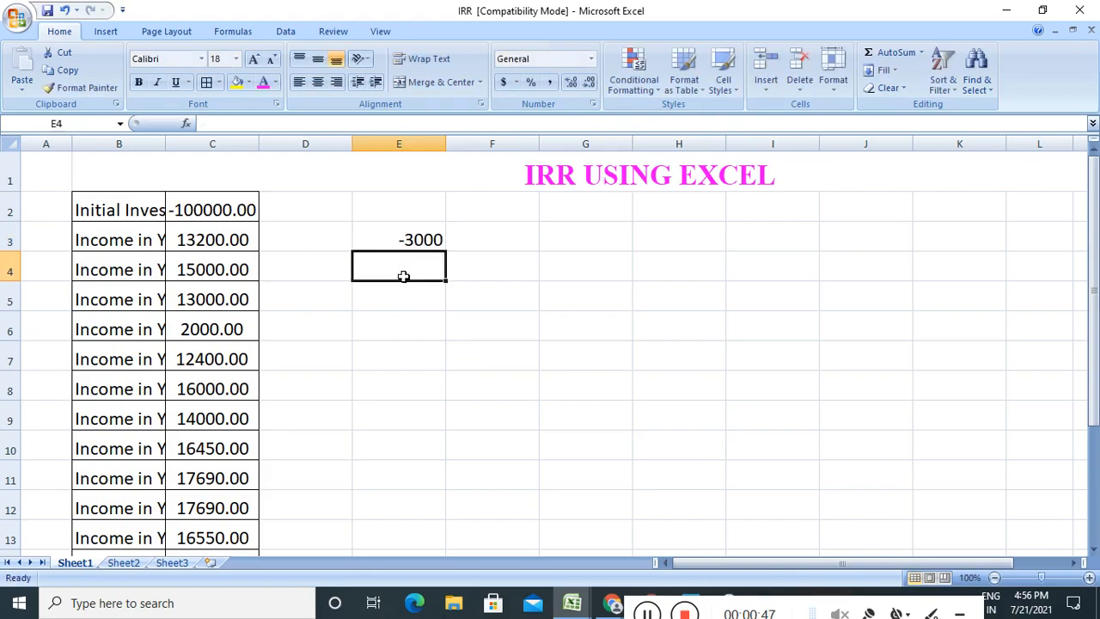
pyautogui.write('2000')
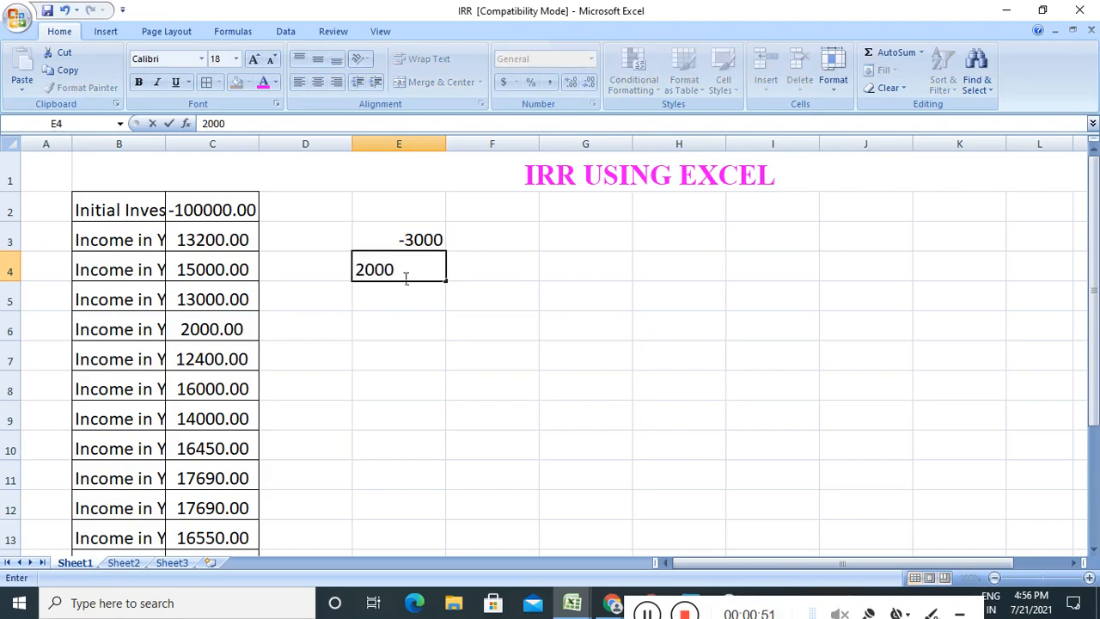
pyautogui.press('Return')
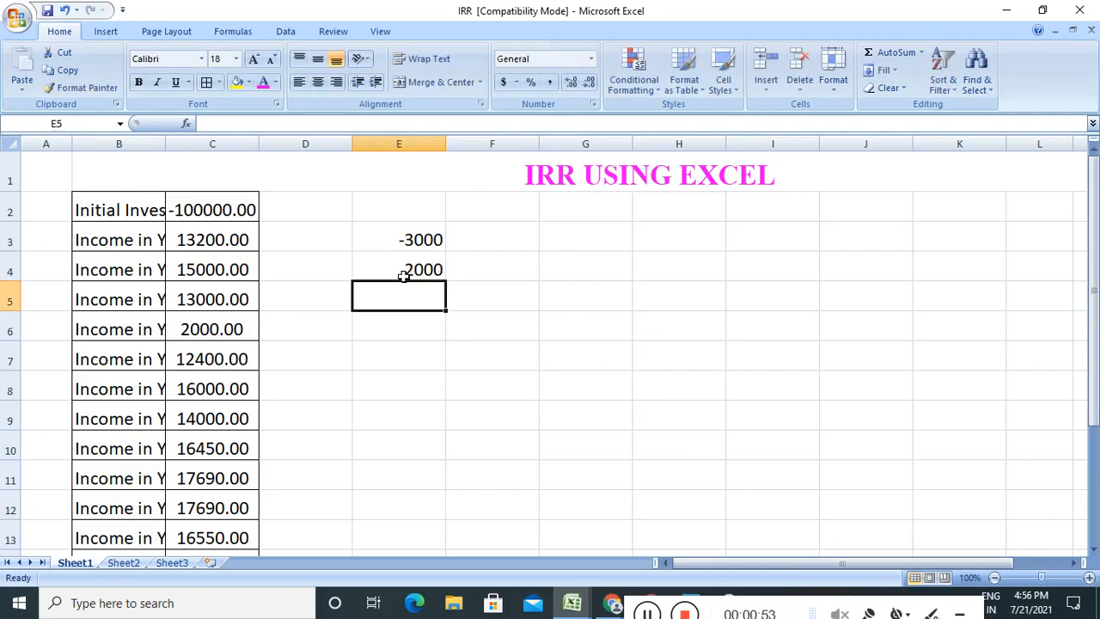
pyautogui.write('4000')
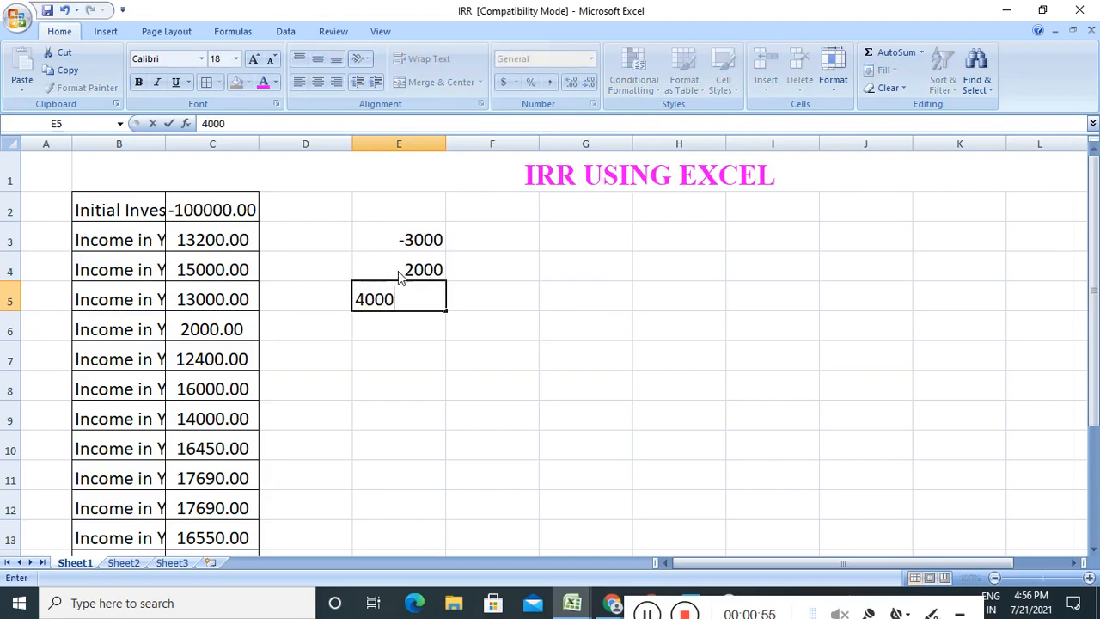
pyautogui.press('Return')
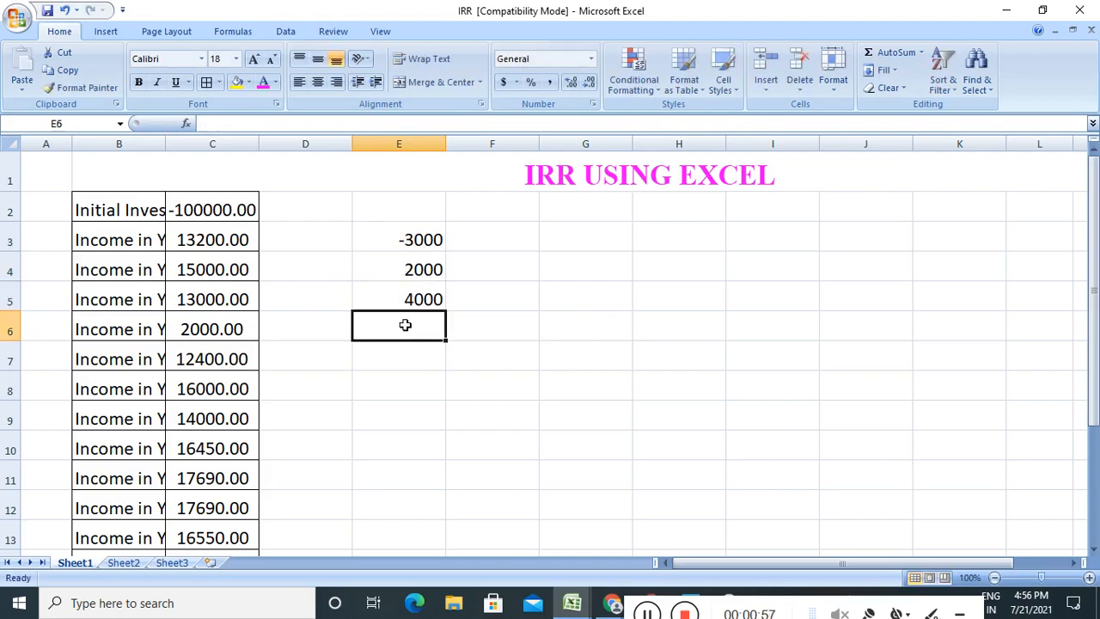
# - Label cell F3 as "capital" and cells F4 and F5 as "Income" beside the cash flows
pyautogui.click(423, 249)
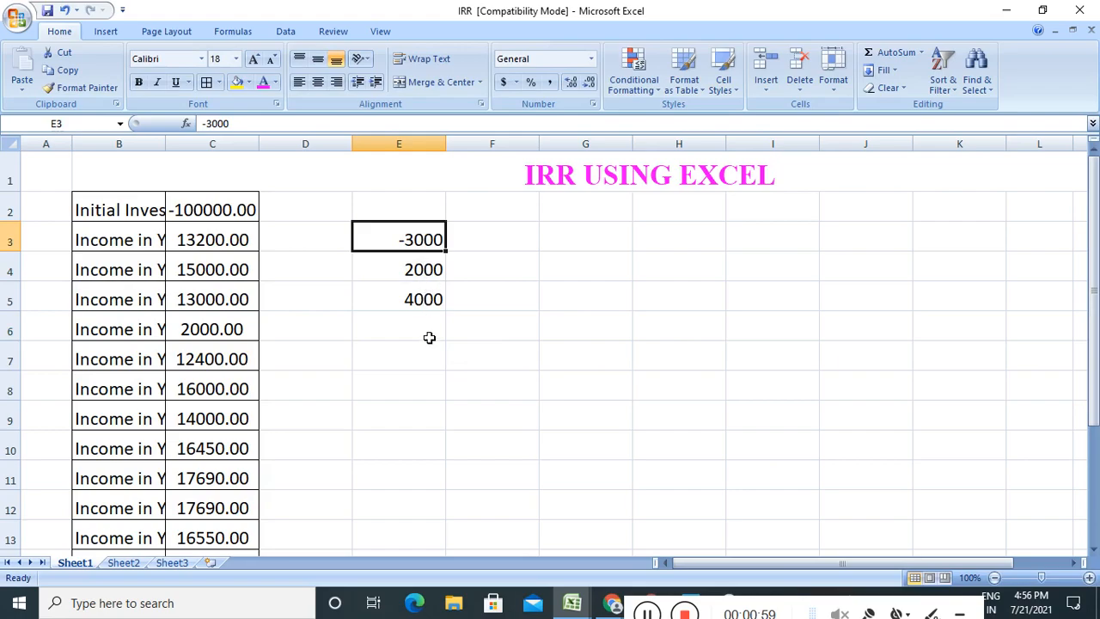
pyautogui.click(484, 246)
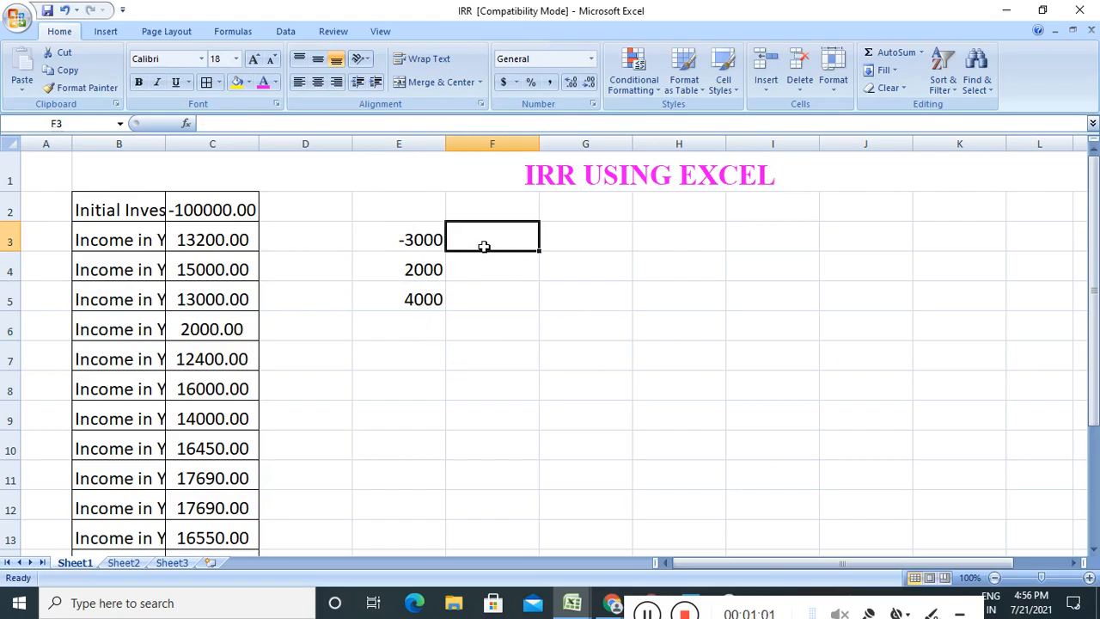
pyautogui.write('capital')
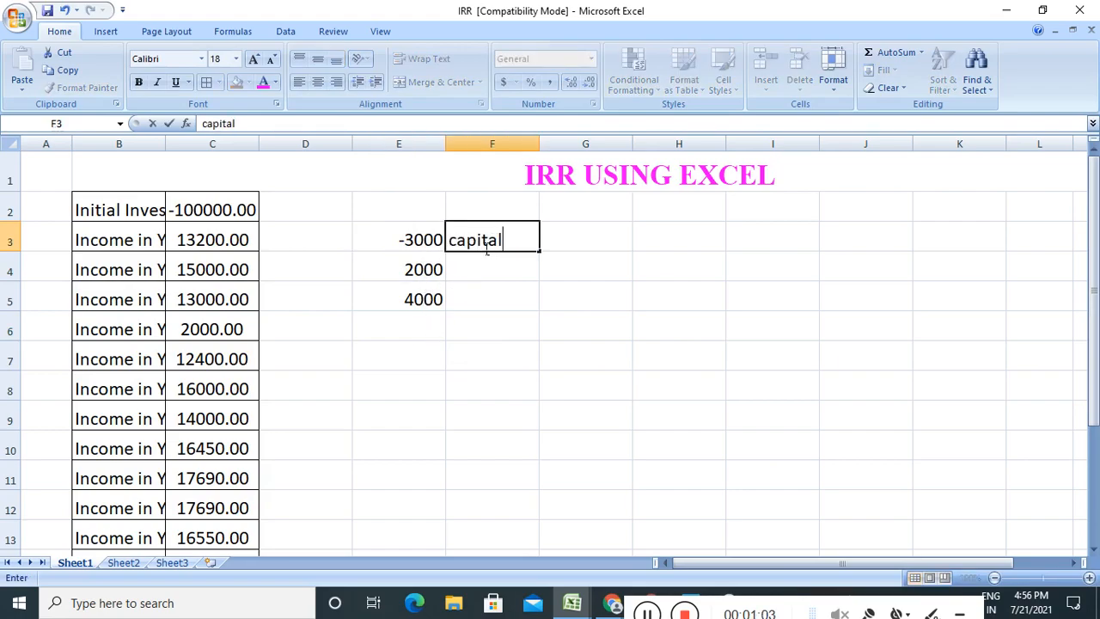
pyautogui.click(490, 267)
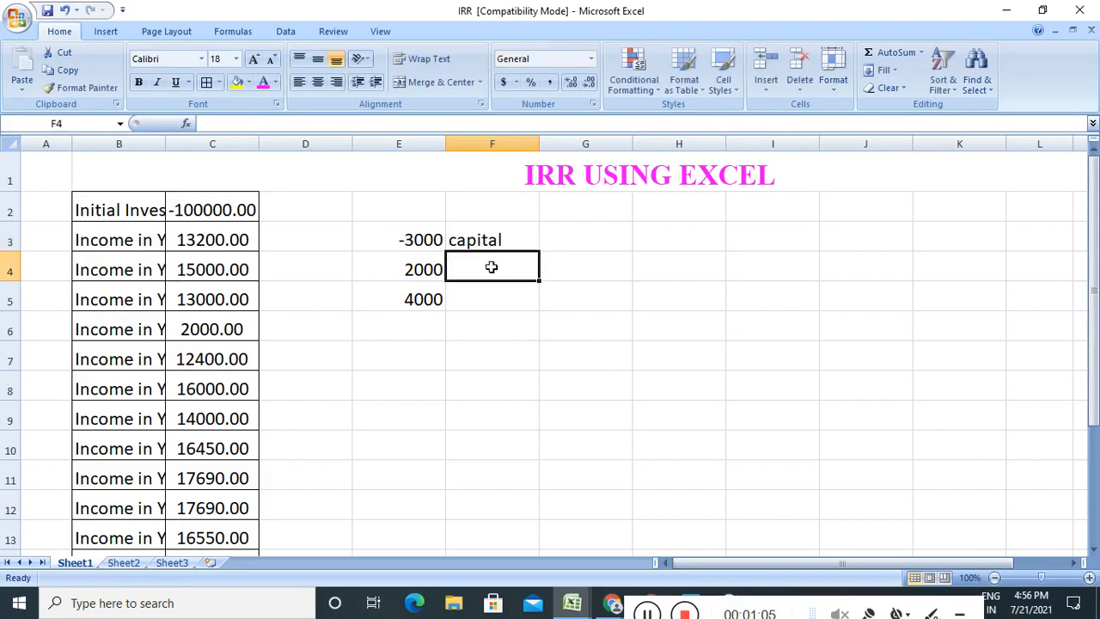
pyautogui.write('Income')
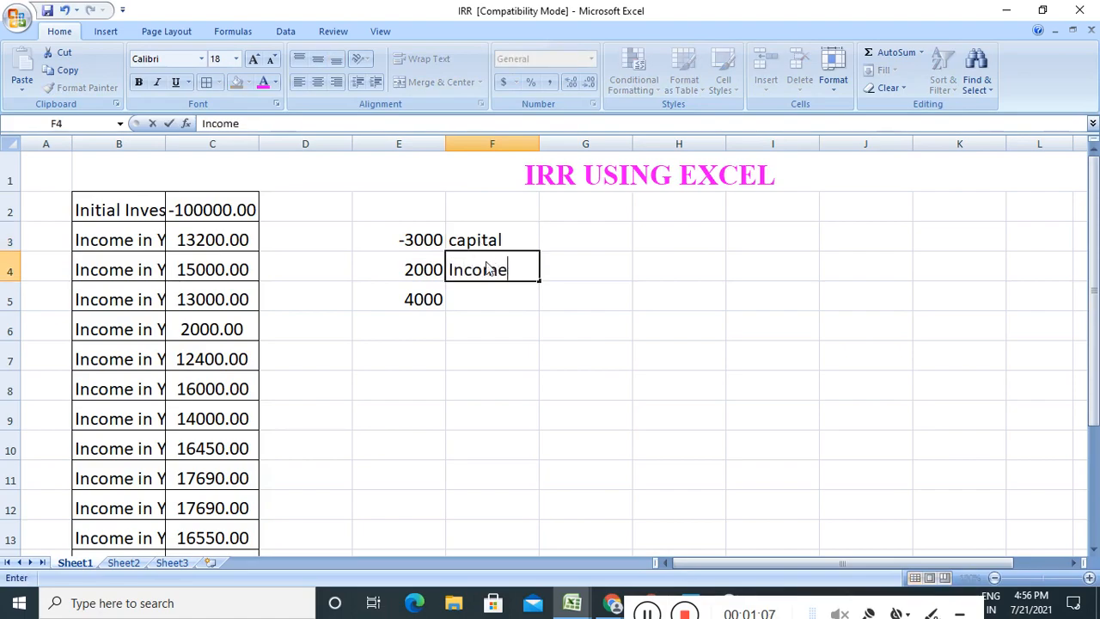
pyautogui.click(498, 290)
pyautogui.click(516, 278)
pyautogui.click(545, 295)
pyautogui.click(533, 277)
pyautogui.moveTo(542, 282); pyautogui.dragTo(542, 309)
pyautogui.click(518, 327)
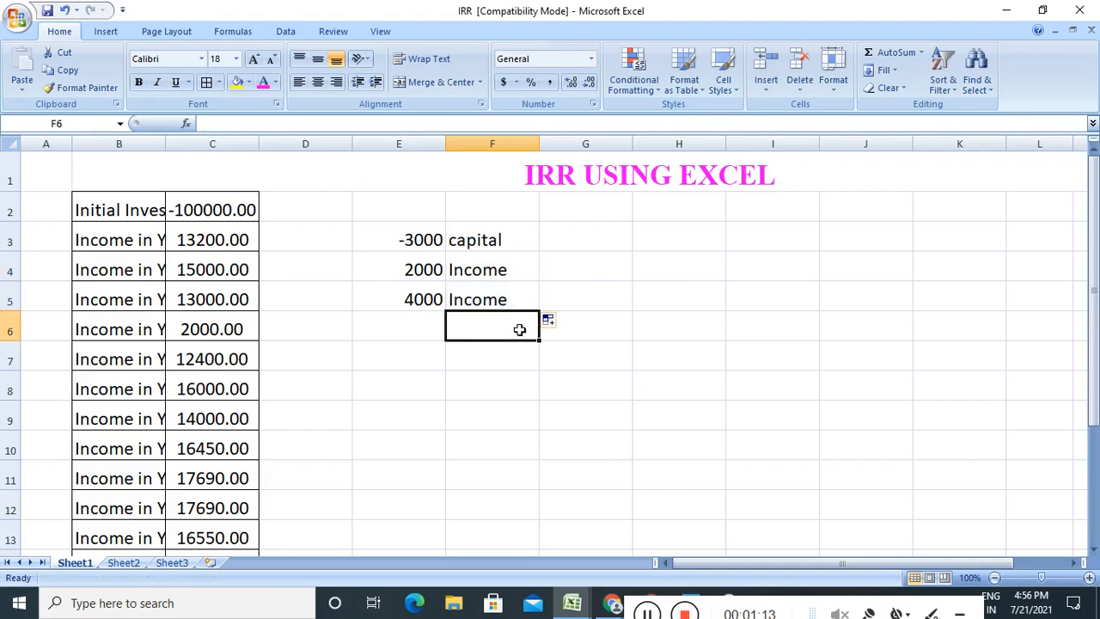
# - Calculate the internal rate of return in cell E6 with the formula =IRR(E3:E5)
pyautogui.click(438, 327)
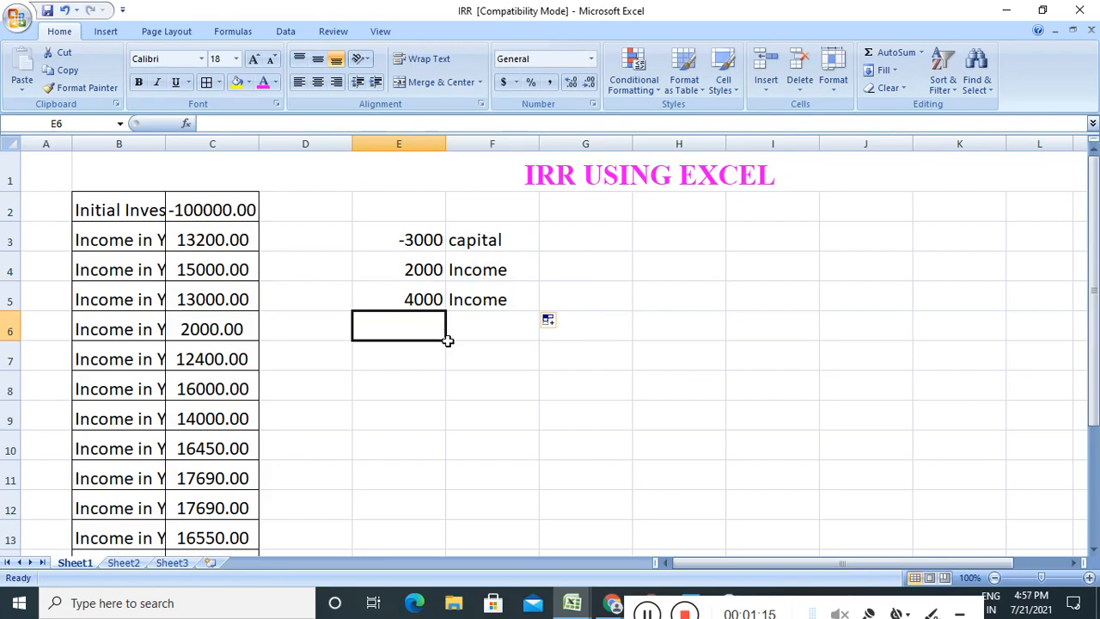
pyautogui.write('=')
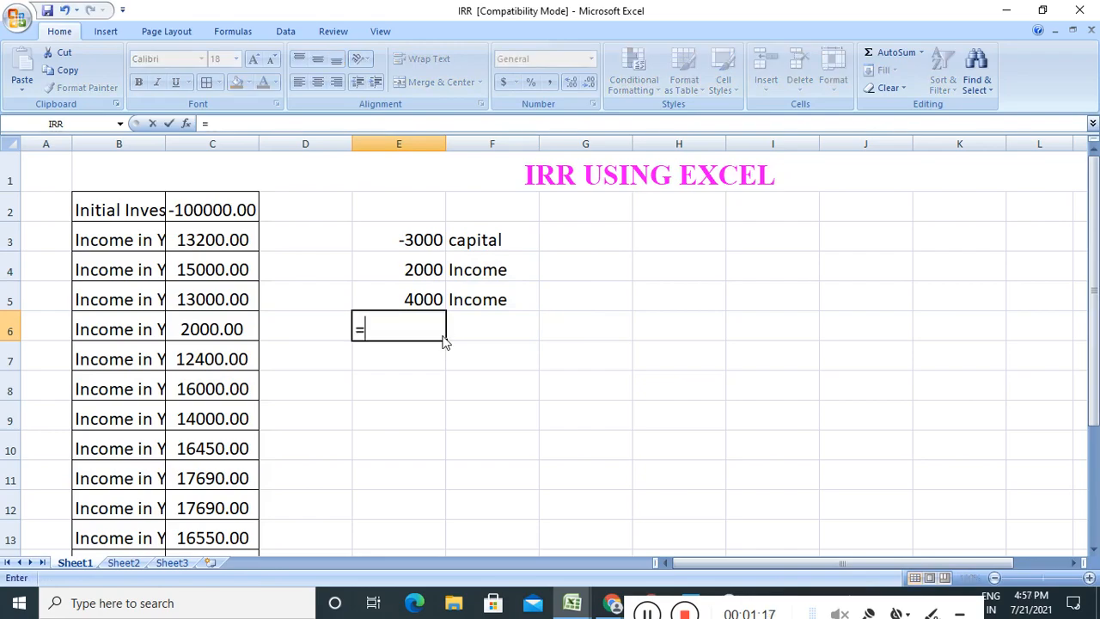
pyautogui.write('ir')
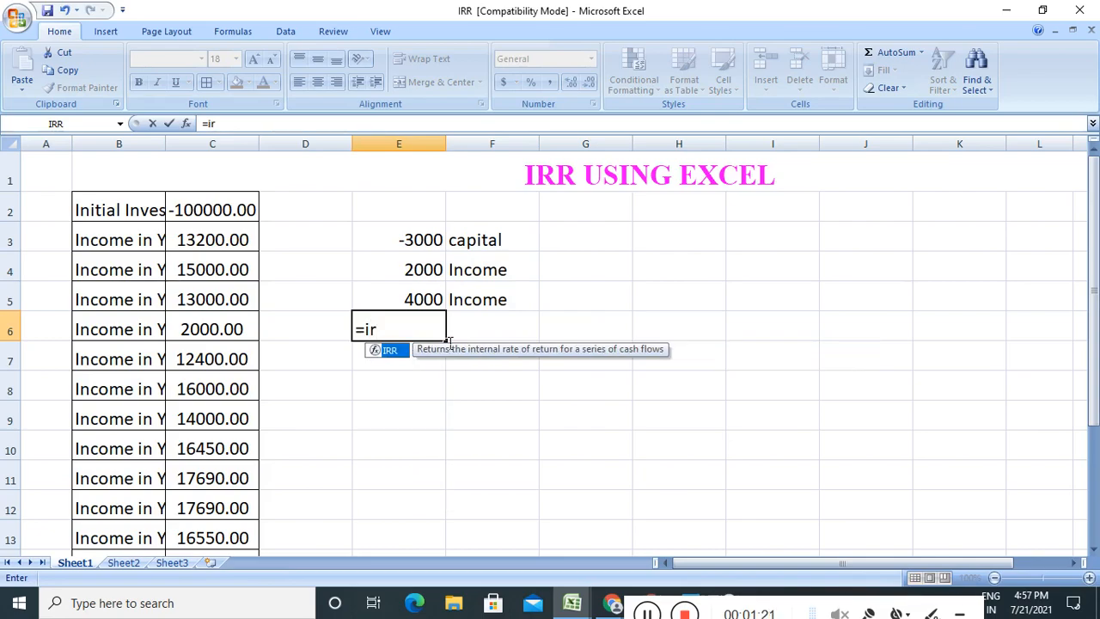
pyautogui.doubleClick(397, 354)
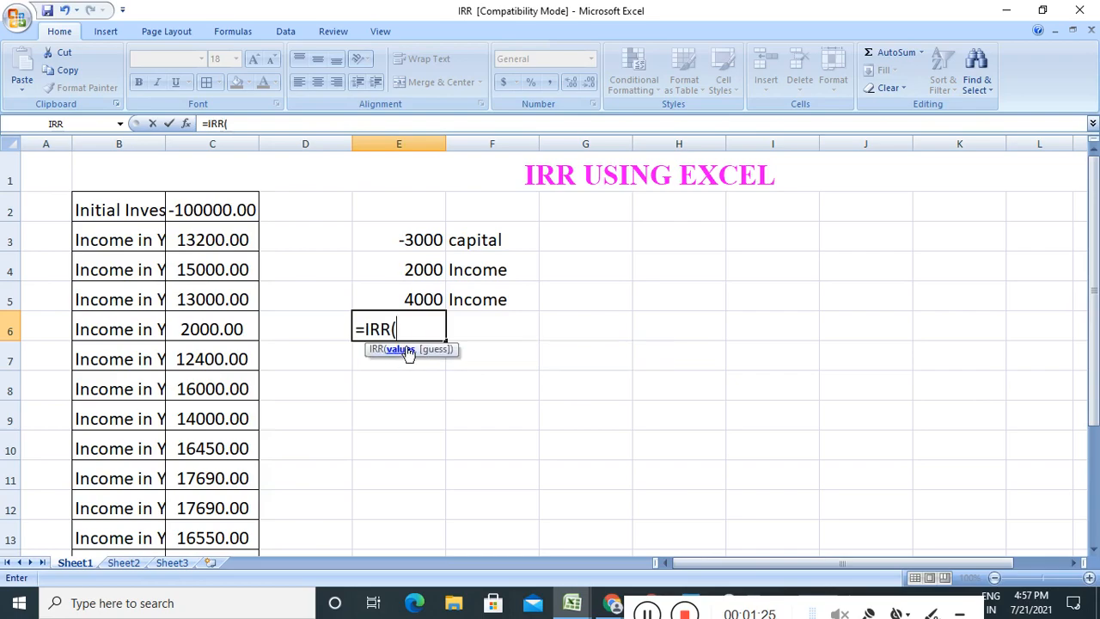
pyautogui.moveTo(421, 242); pyautogui.dragTo(422, 294)
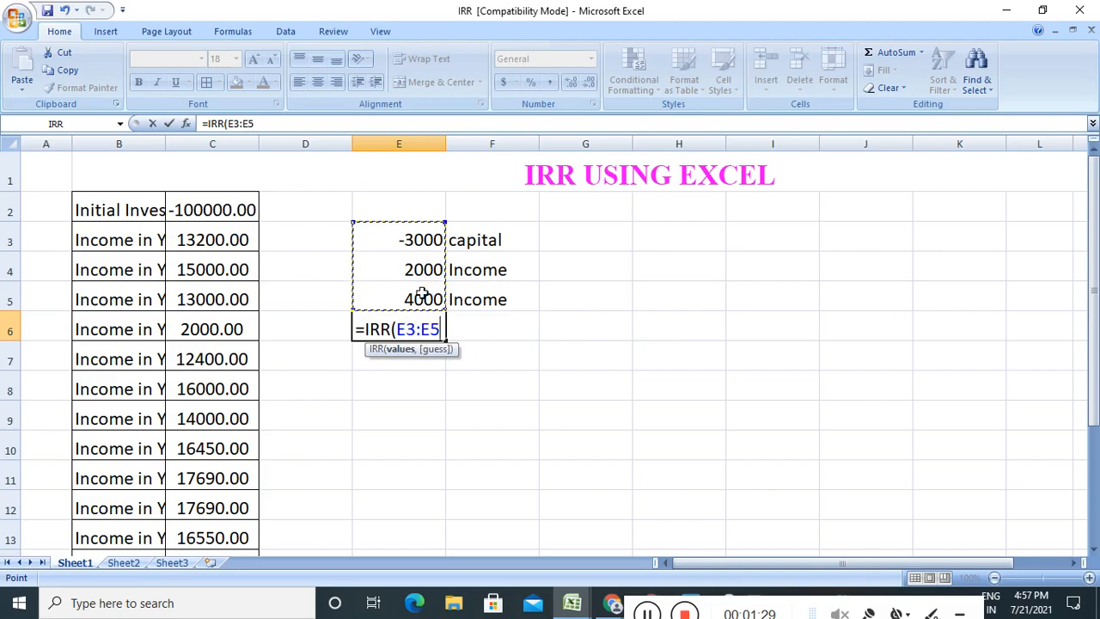
pyautogui.write(')')
pyautogui.press('Return')
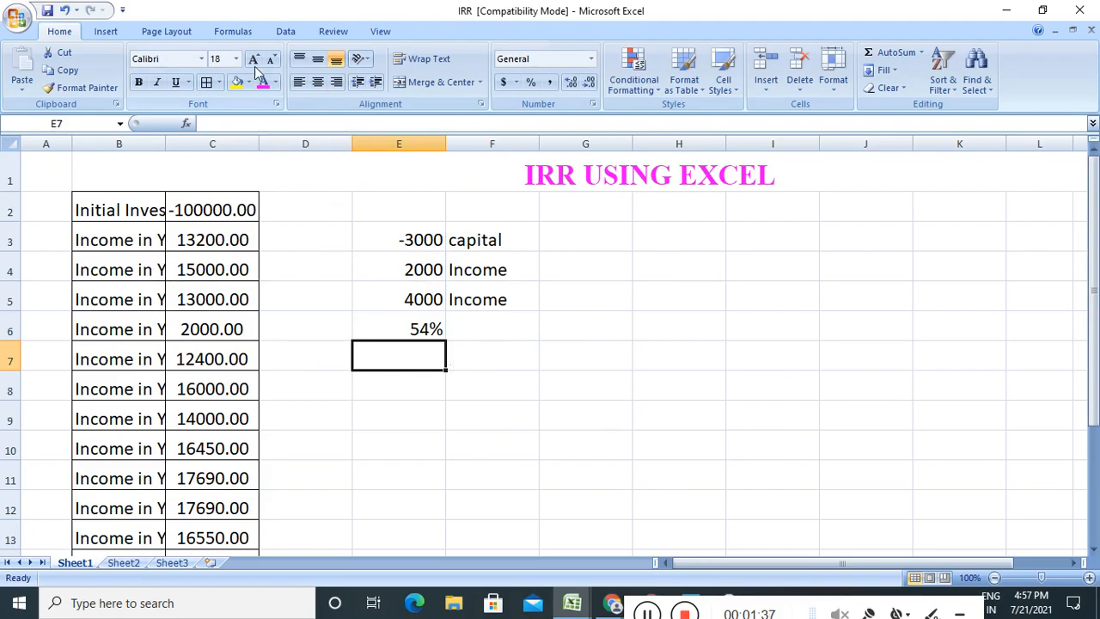
# - Insert the IRR function from the Financial category into cell E7 through the Insert Function dialog
pyautogui.click(250, 33)
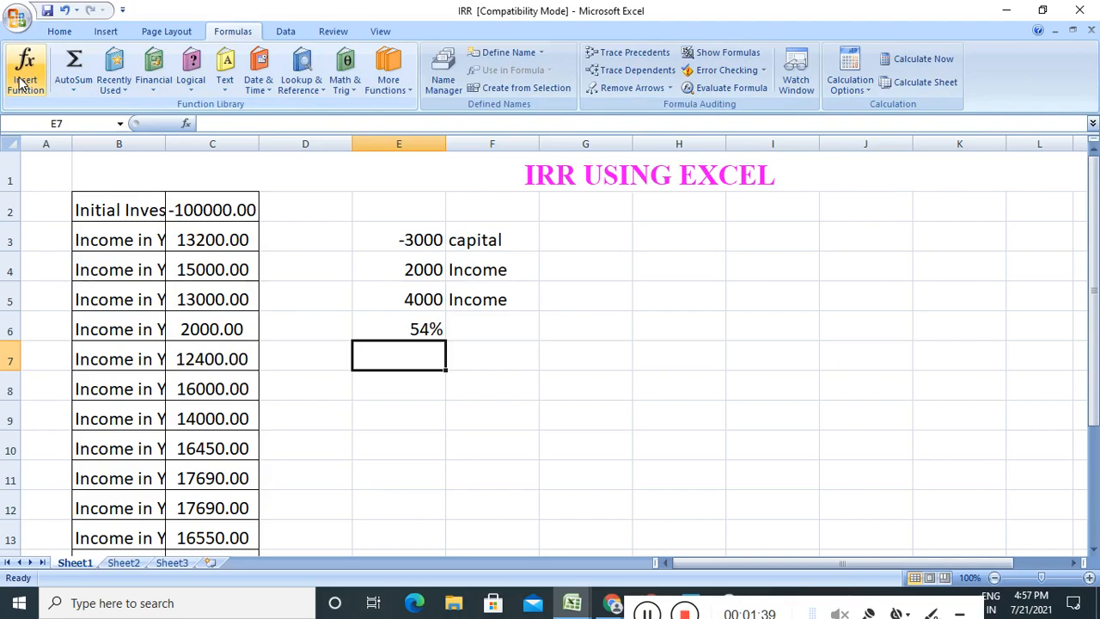
pyautogui.click(24, 79)
pyautogui.click(613, 251)
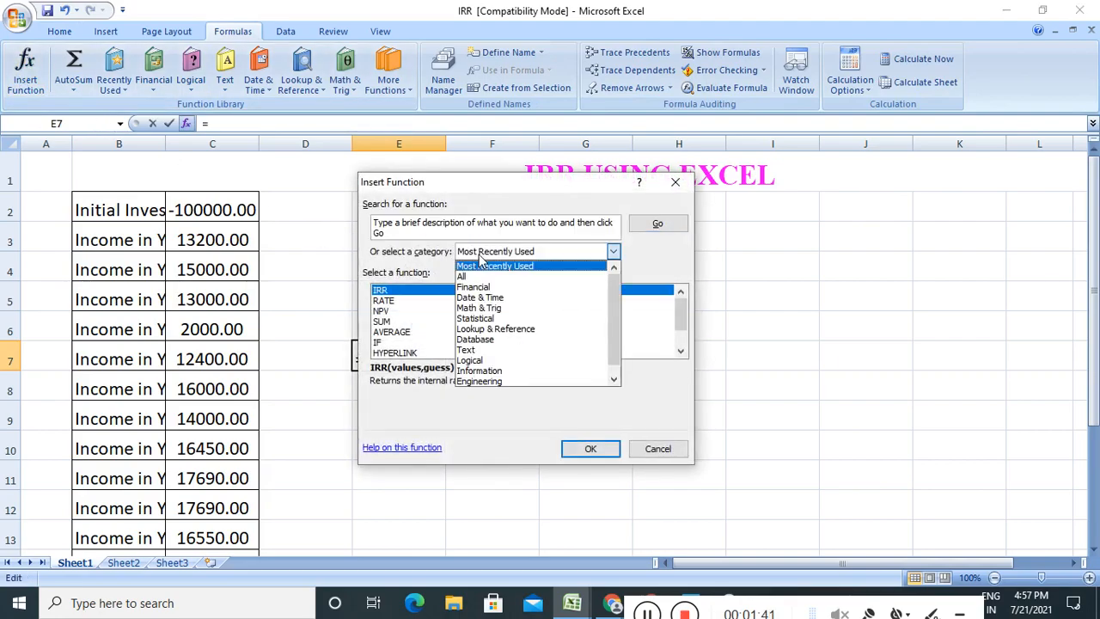
pyautogui.click(492, 289)
pyautogui.click(412, 323)
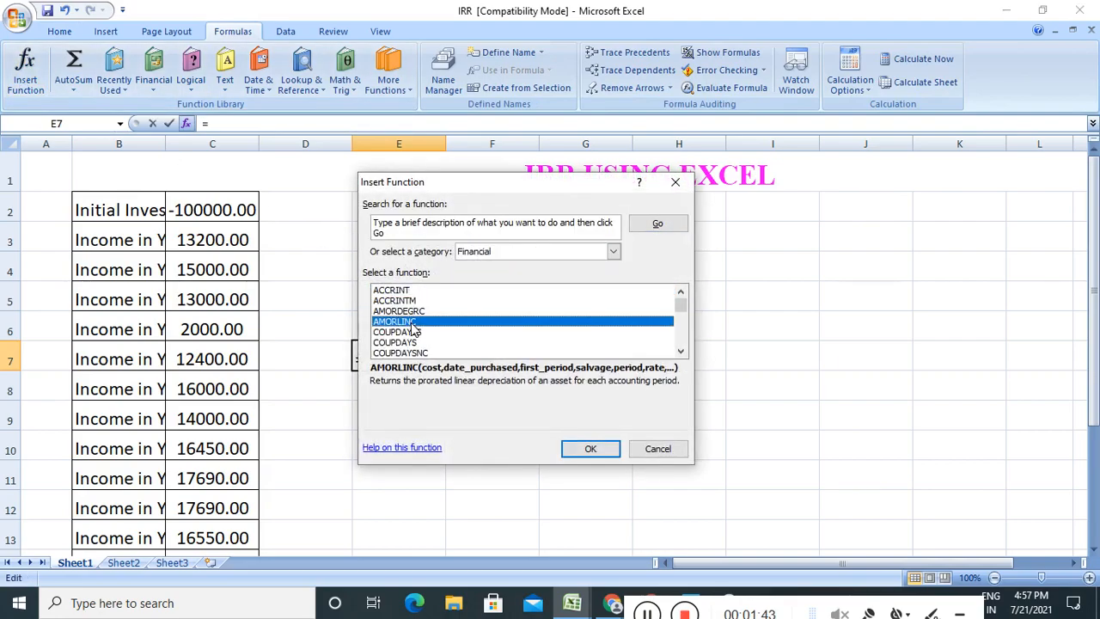
pyautogui.write('ir')
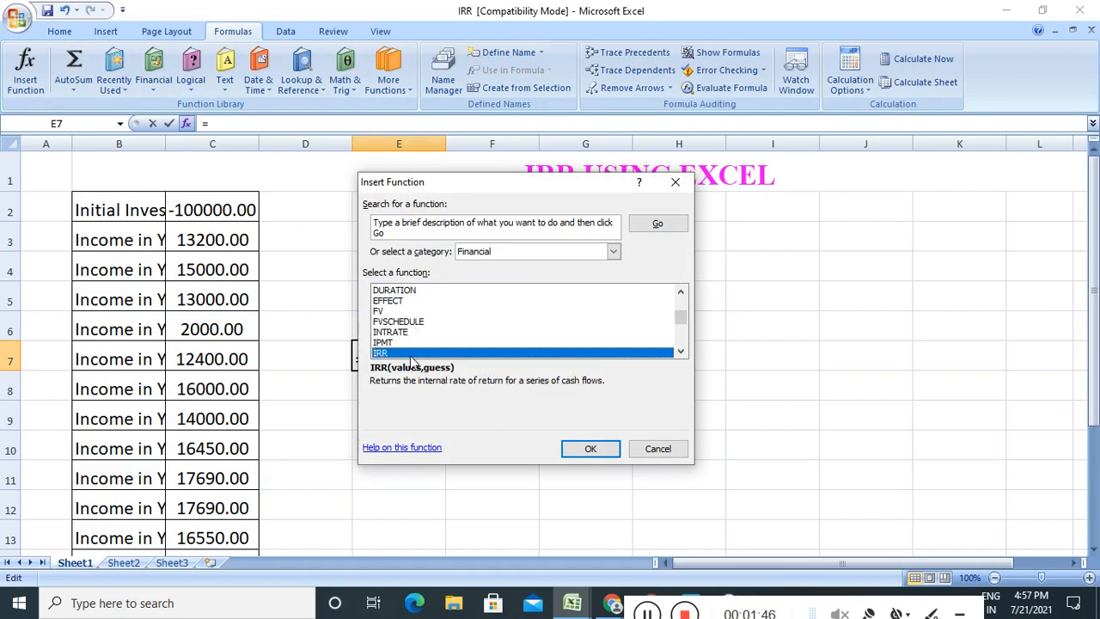
pyautogui.doubleClick(412, 356)
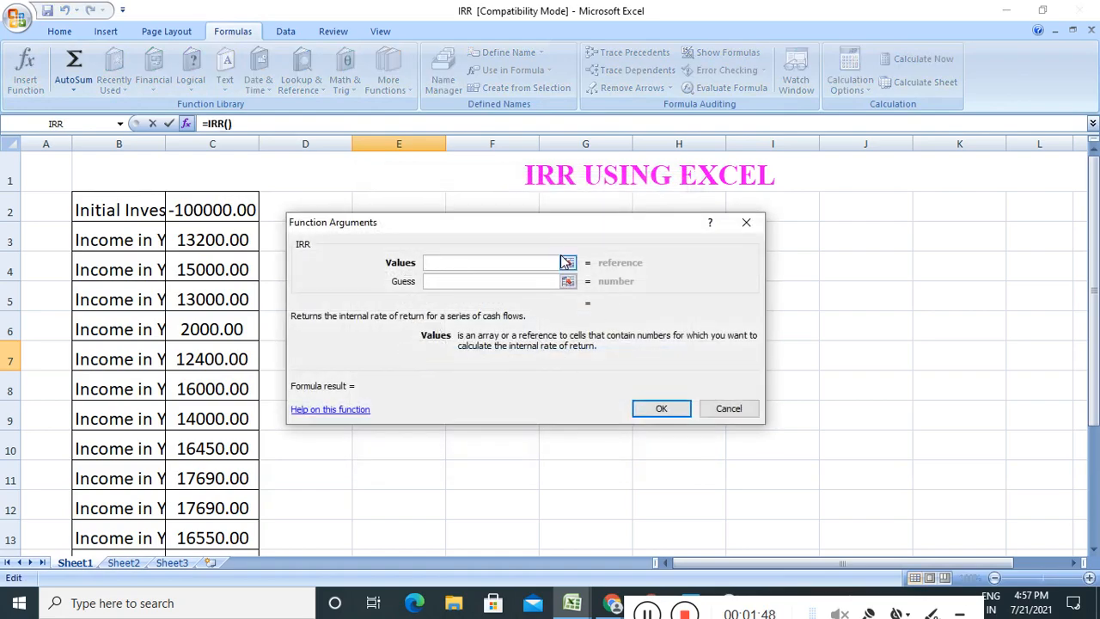
# - Set the IRR function's Values argument to E3:E5 and accept the function arguments
pyautogui.click(567, 264)
pyautogui.moveTo(410, 223); pyautogui.dragTo(641, 220)
pyautogui.moveTo(421, 242); pyautogui.dragTo(421, 291)
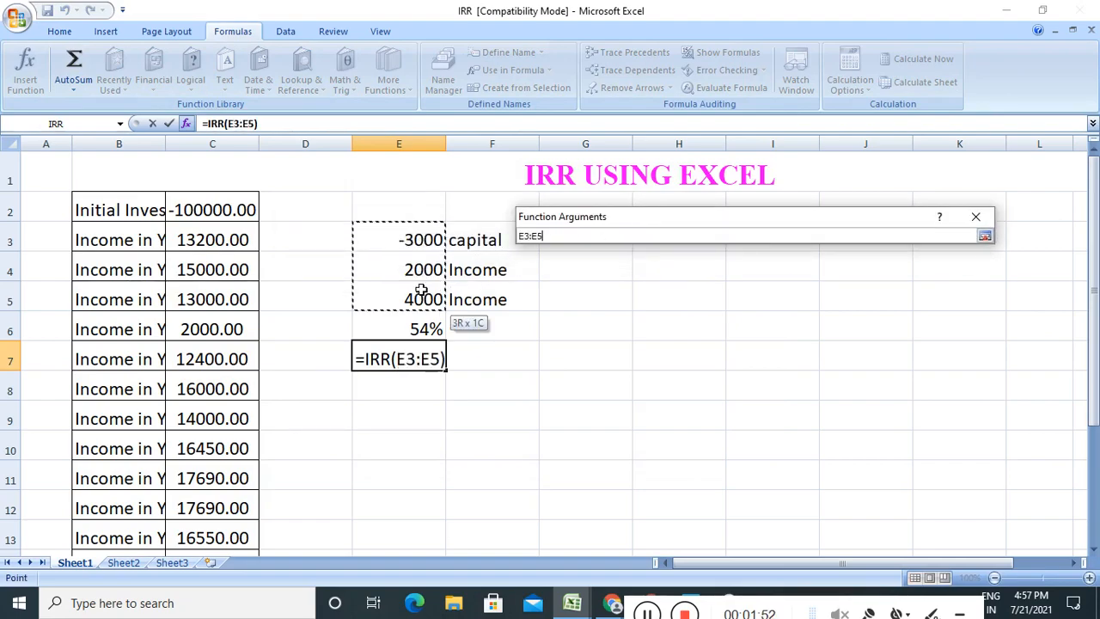
pyautogui.click(985, 236)
pyautogui.click(891, 402)
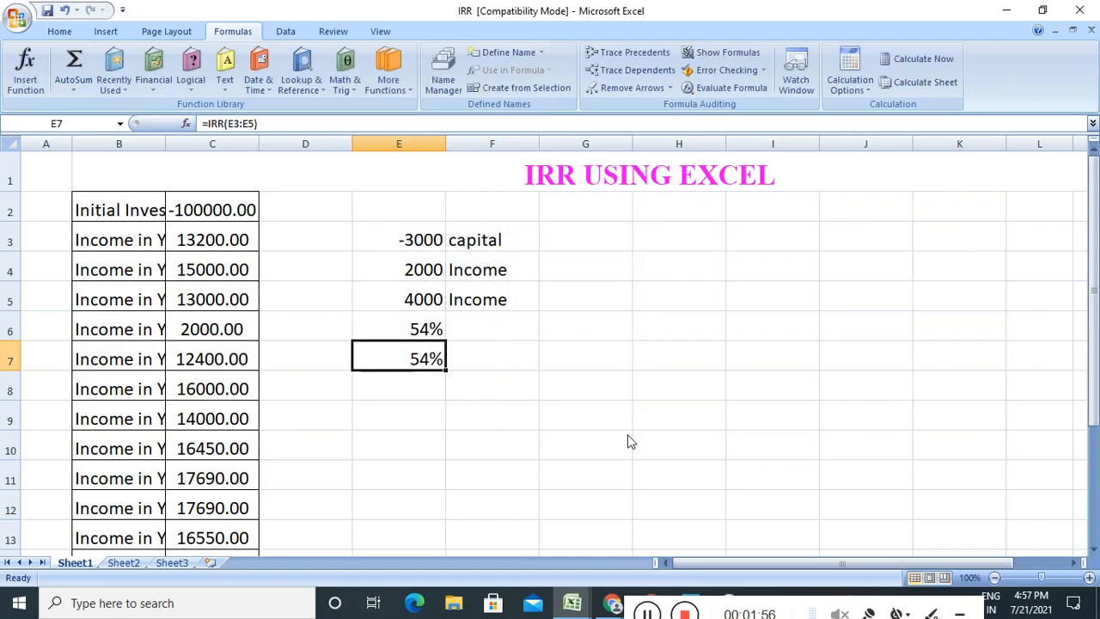
# - Number the two examples by entering 1 in cell D3 and 2 in cell D8
pyautogui.click(504, 368)
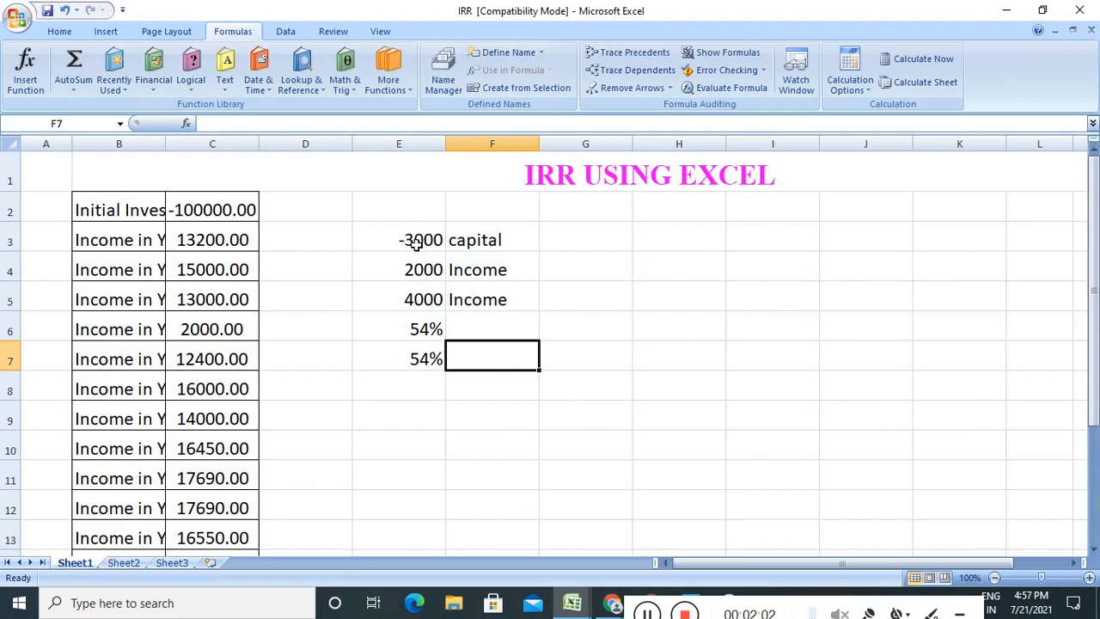
pyautogui.click(342, 244)
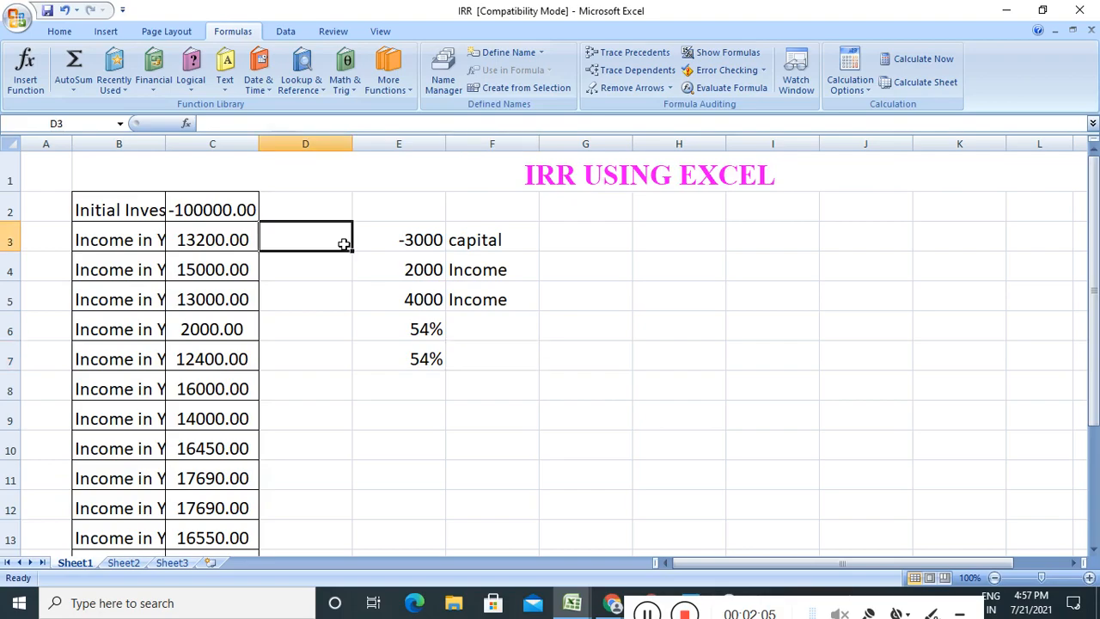
pyautogui.write('1')
pyautogui.click(344, 391)
pyautogui.write('2')
# - Enter the second example's cash flows 3000, 2000 and 4000 in cells E8 to E10
pyautogui.click(391, 396)
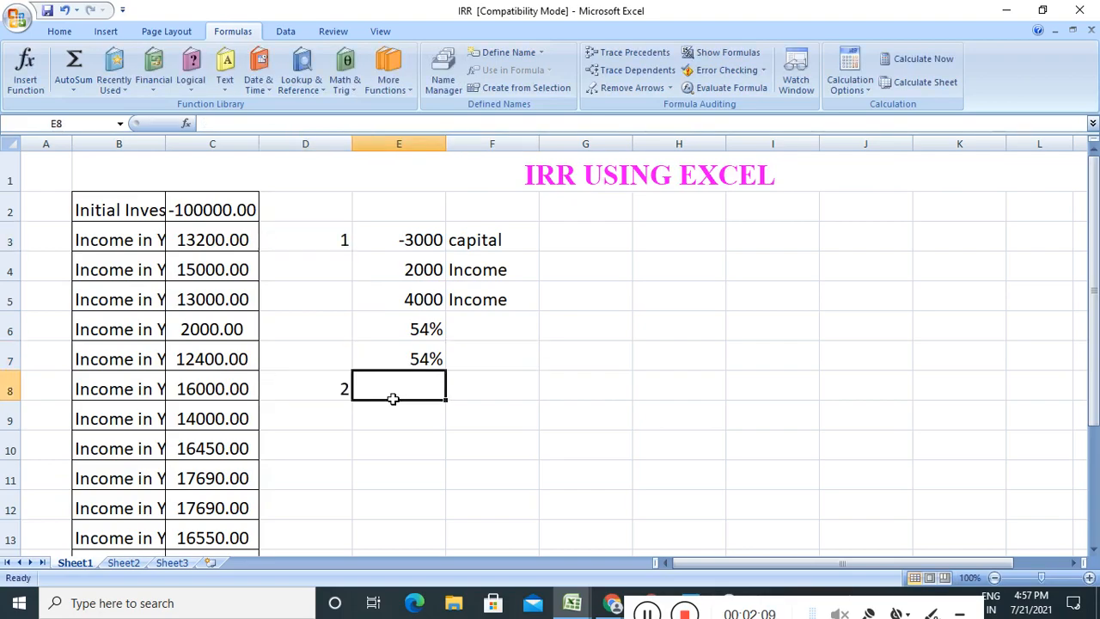
pyautogui.write('3000')
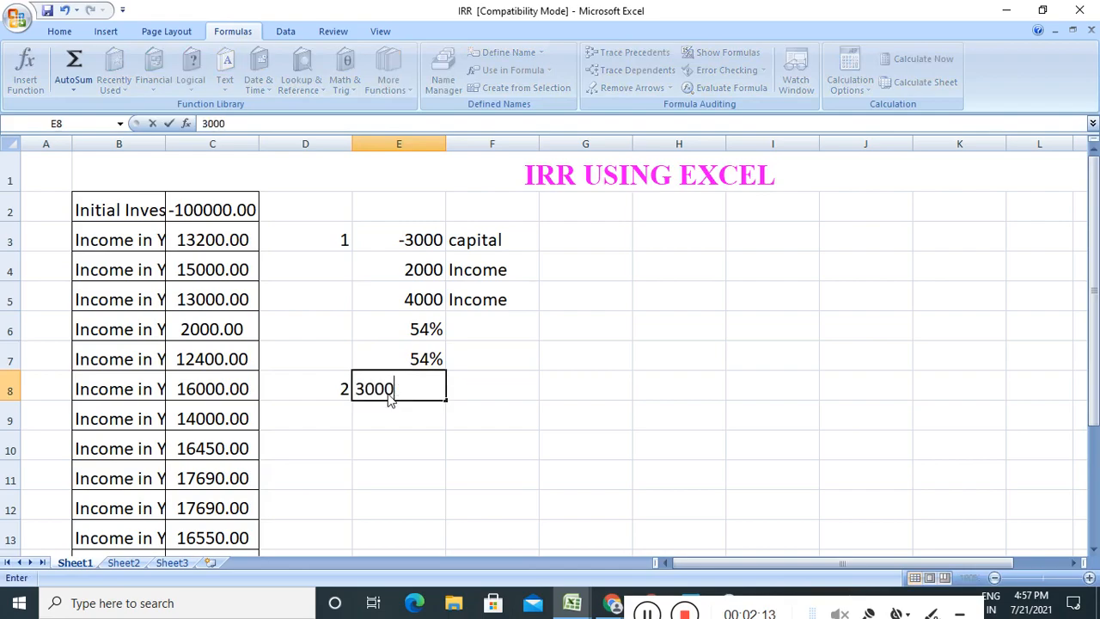
pyautogui.press('Return')
pyautogui.write('2000')
pyautogui.press('Return')
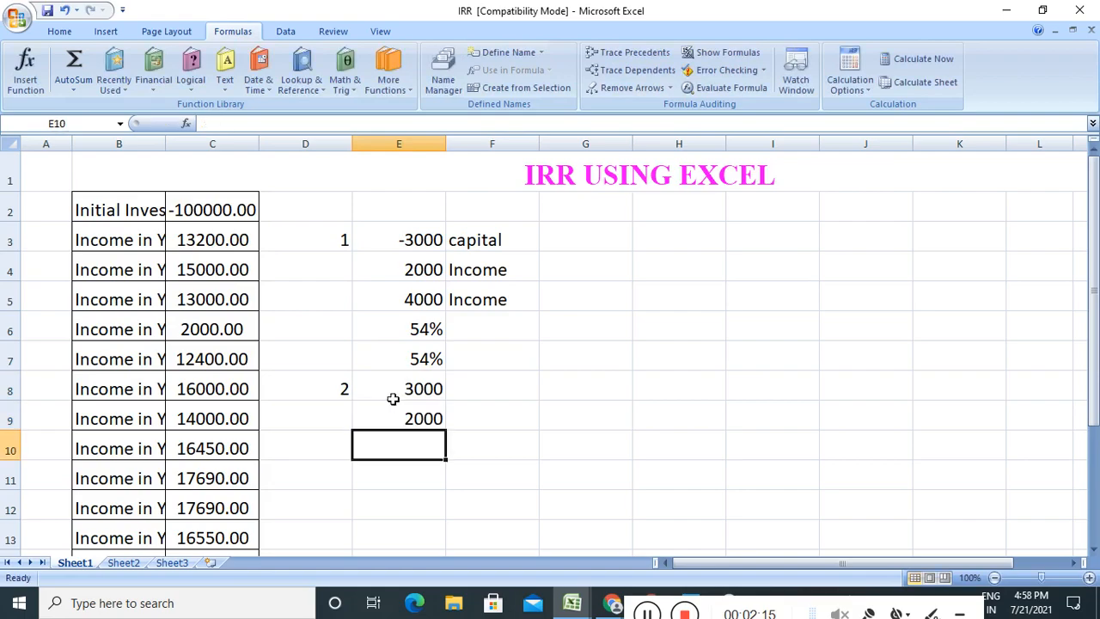
pyautogui.write('4000')
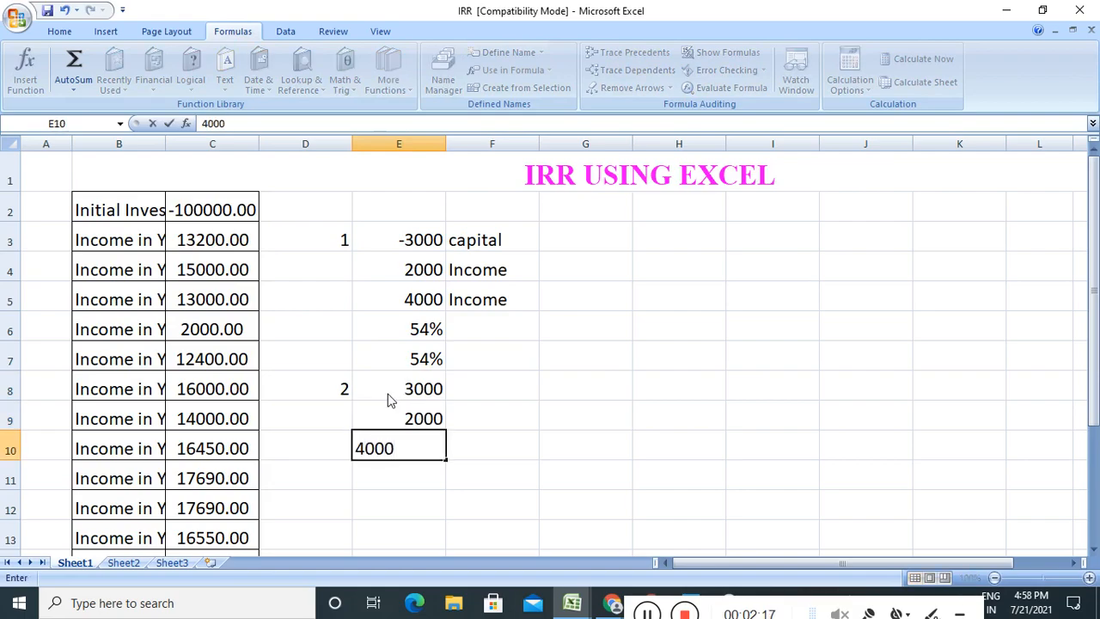
pyautogui.press('Return')
# - Copy the "Income" label from F4 to F8 and fill it down to F10
pyautogui.click(492, 281)
pyautogui.hotkey('ctrl', 'c')
pyautogui.click(493, 393)
pyautogui.hotkey('ctrl', 'v')
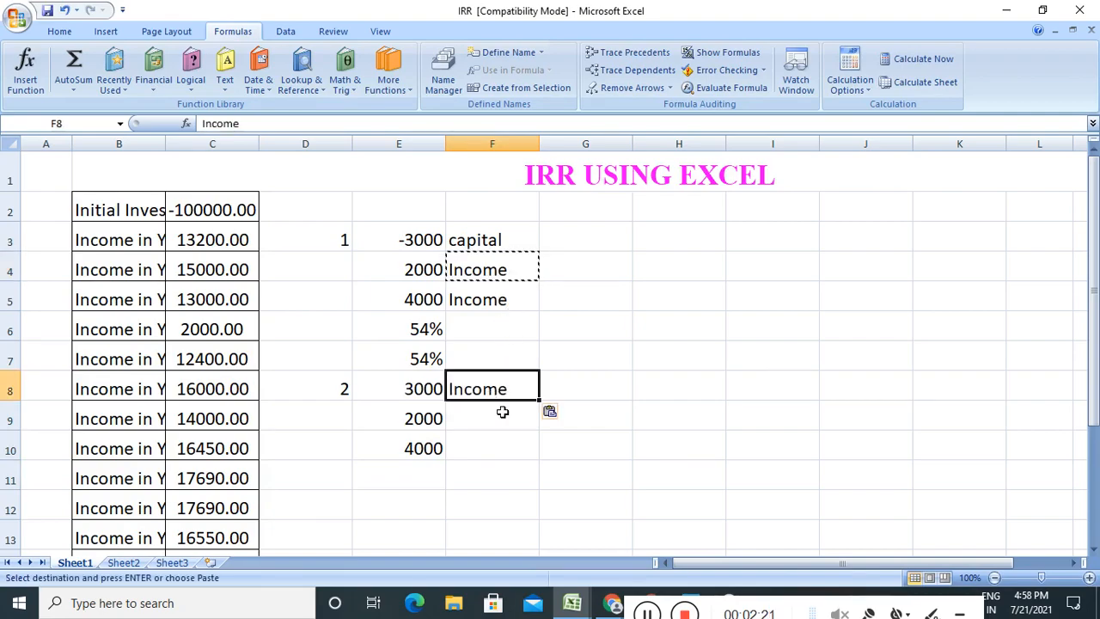
pyautogui.moveTo(541, 401); pyautogui.dragTo(540, 461)
# - Calculate the second example's internal rate of return in cell E11 with the IRR function over E8:E10
pyautogui.click(432, 476)
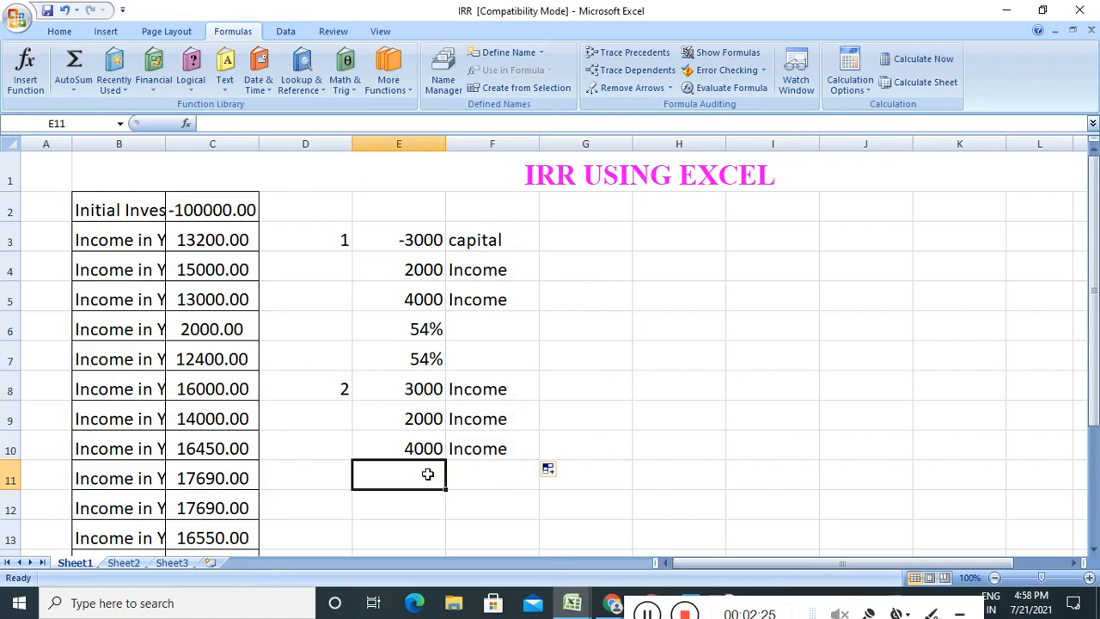
pyautogui.write('=irr')
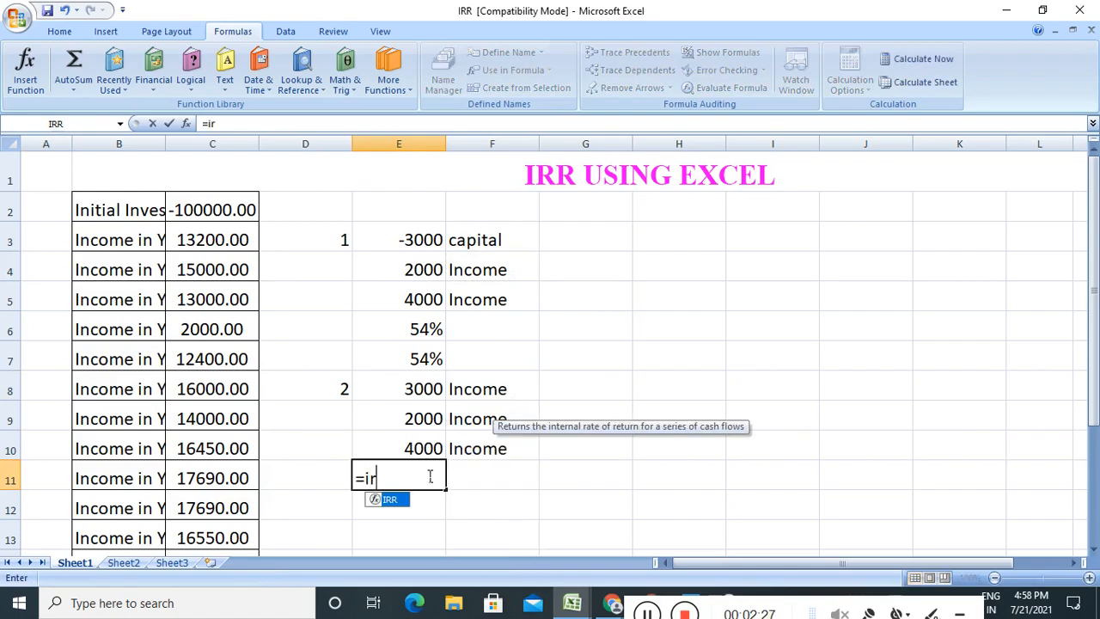
pyautogui.doubleClick(388, 500)
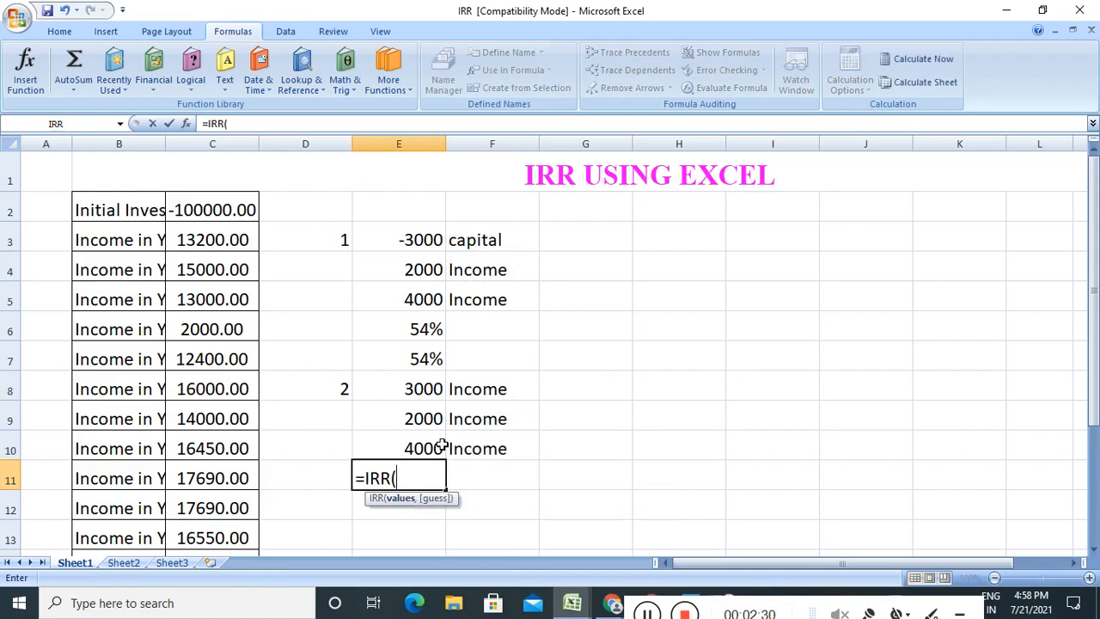
pyautogui.moveTo(424, 387); pyautogui.dragTo(422, 442)
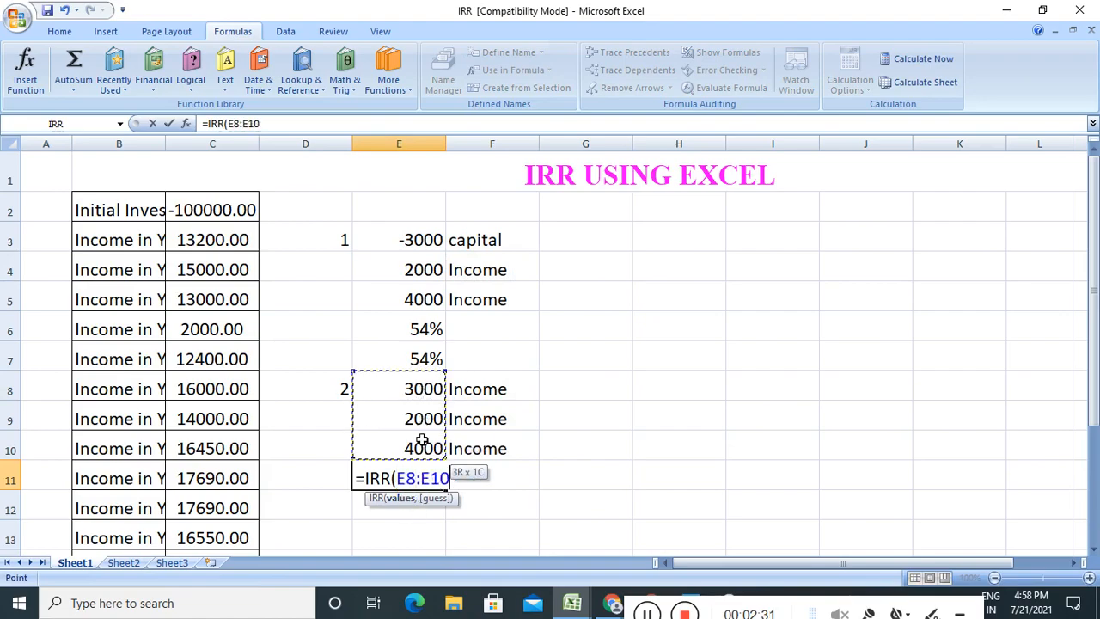
pyautogui.write(')')
pyautogui.press('Return')
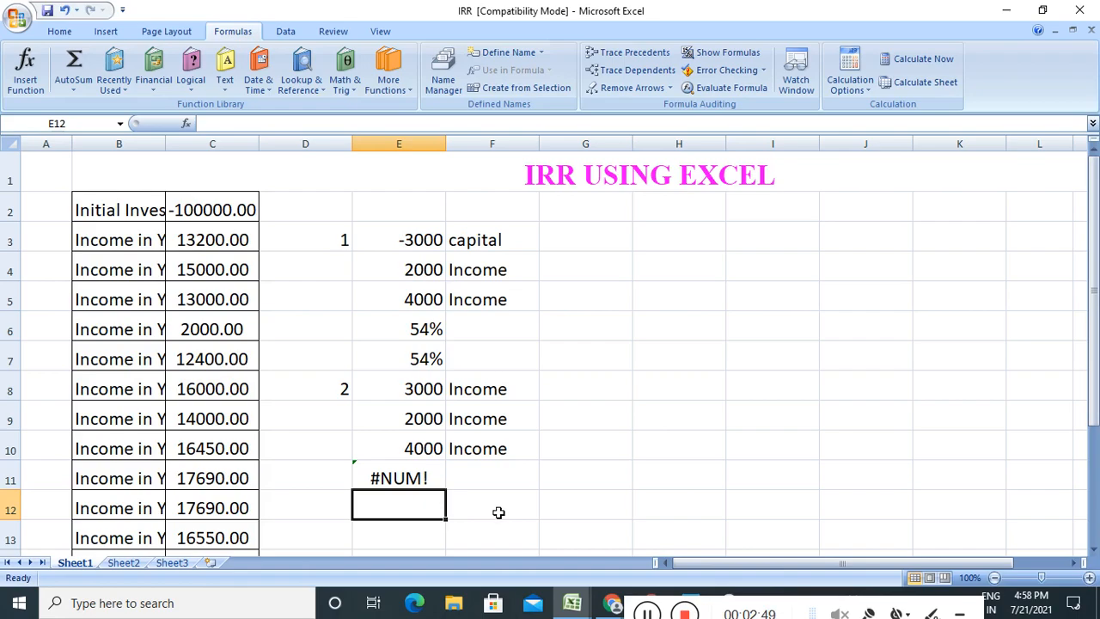
# - Number the third example 3 in cell D12 and enter its cash flows -3000, -2000 and -4000 in cells E12 to E14
pyautogui.click(327, 516)
pyautogui.write('3')
pyautogui.click(412, 513)
pyautogui.write('-333')
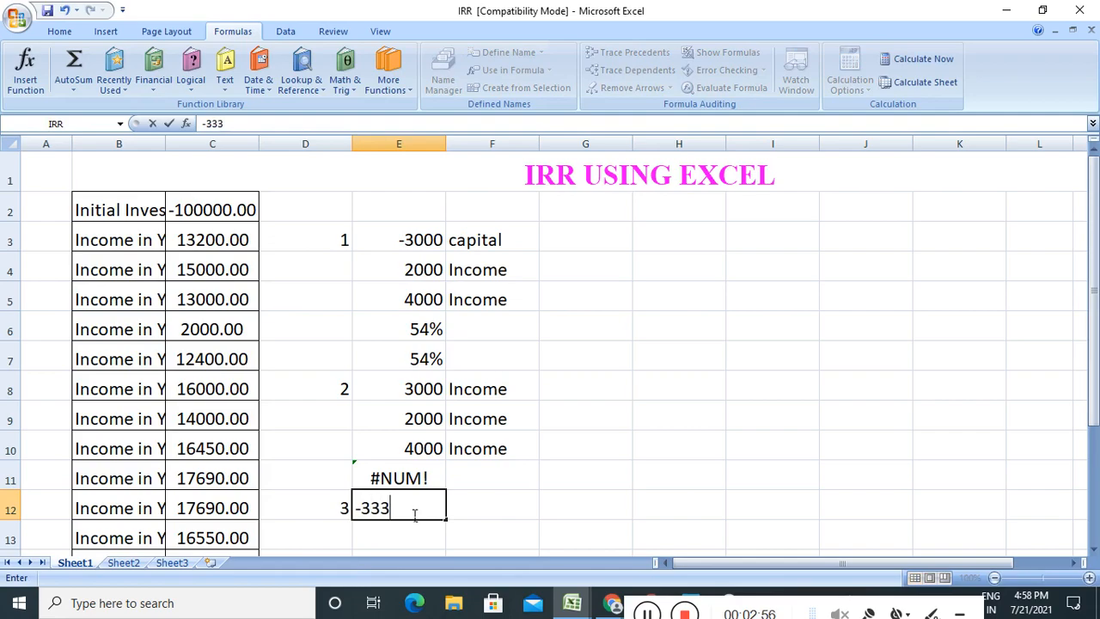
pyautogui.press('BackSpace')
pyautogui.press('BackSpace')
pyautogui.write('000')
pyautogui.press('Return')
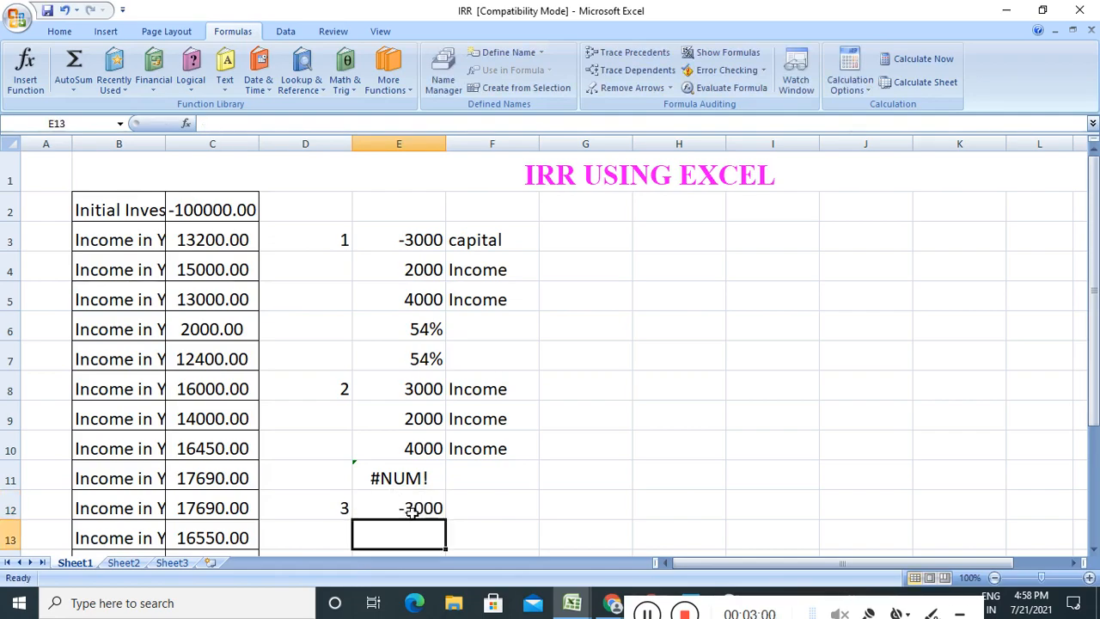
pyautogui.write('-2000')
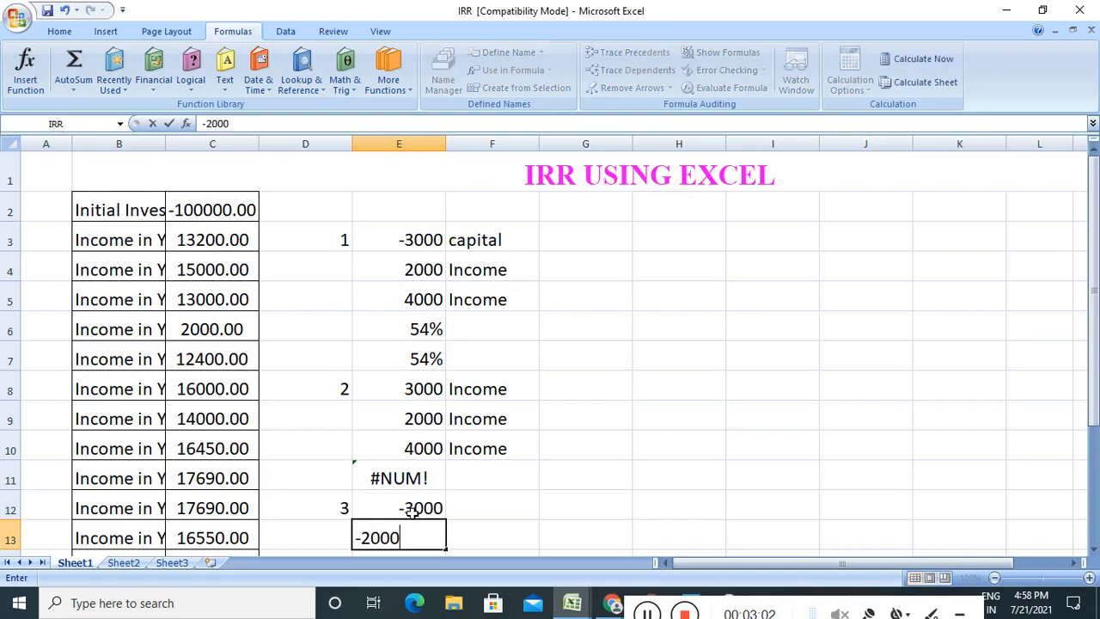
pyautogui.press('Return')
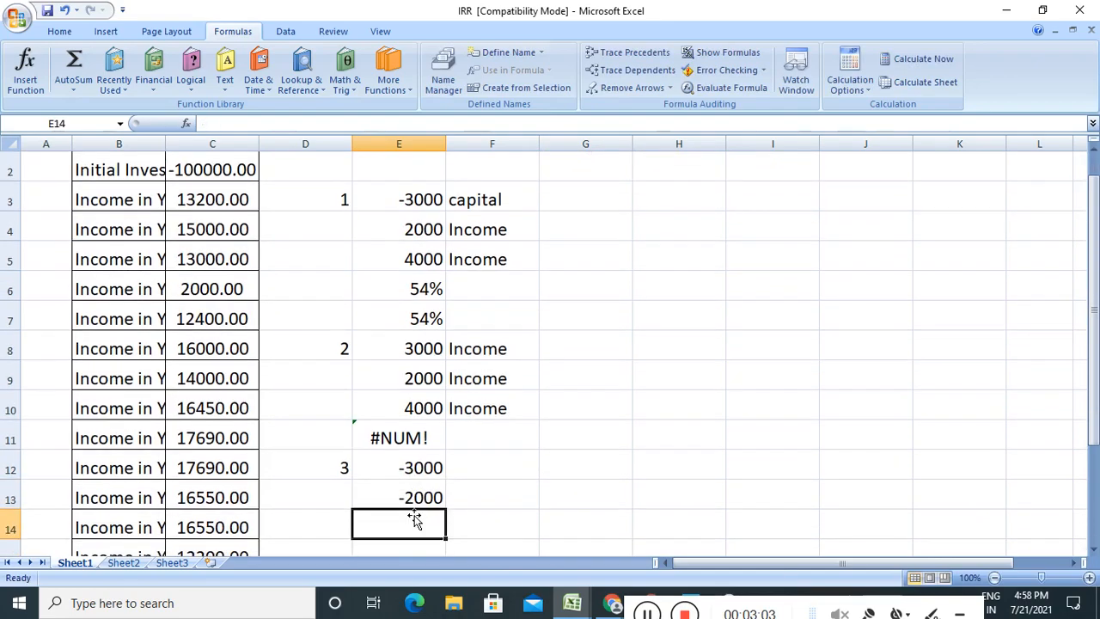
pyautogui.write('-4000')
pyautogui.press('Return')
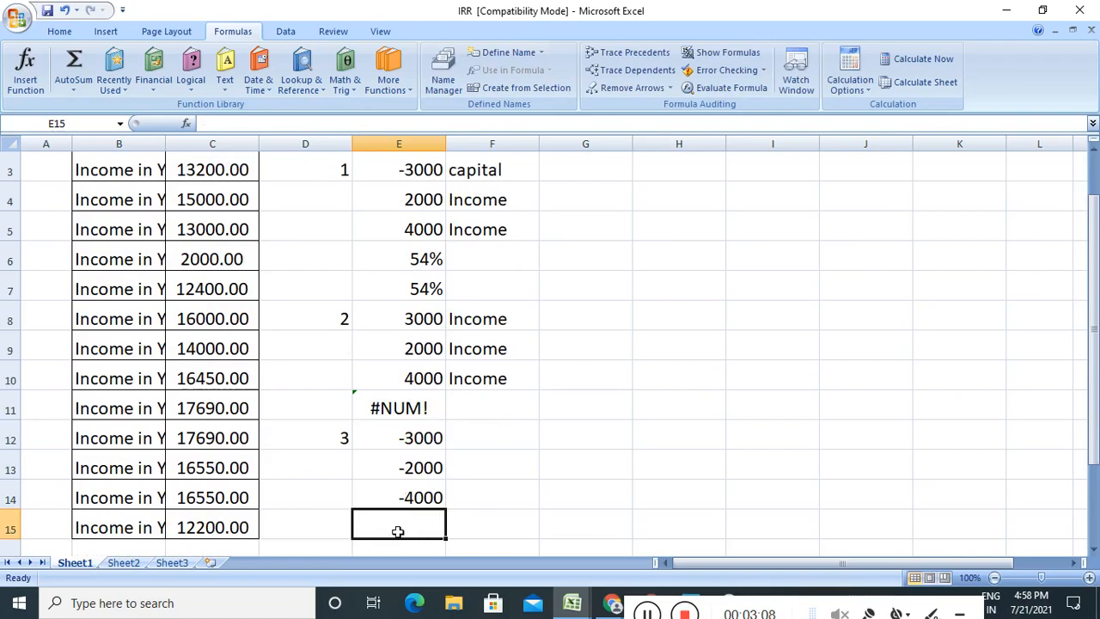
# - Calculate the third example's internal rate of return in cell E15 with the IRR function over E12:E14
pyautogui.write('=')
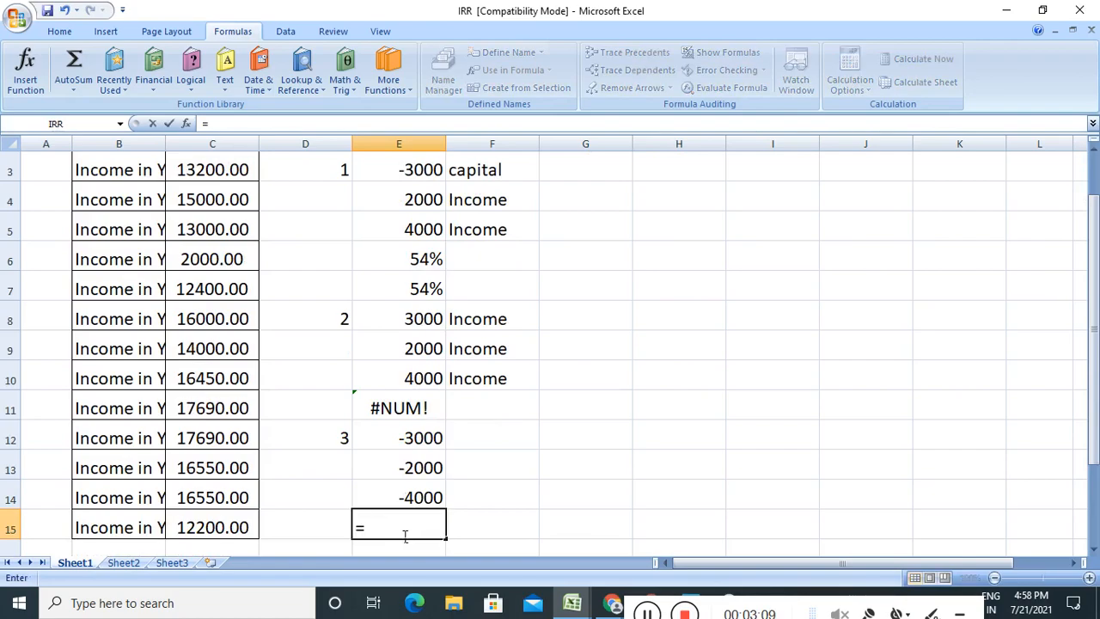
pyautogui.write('irr')
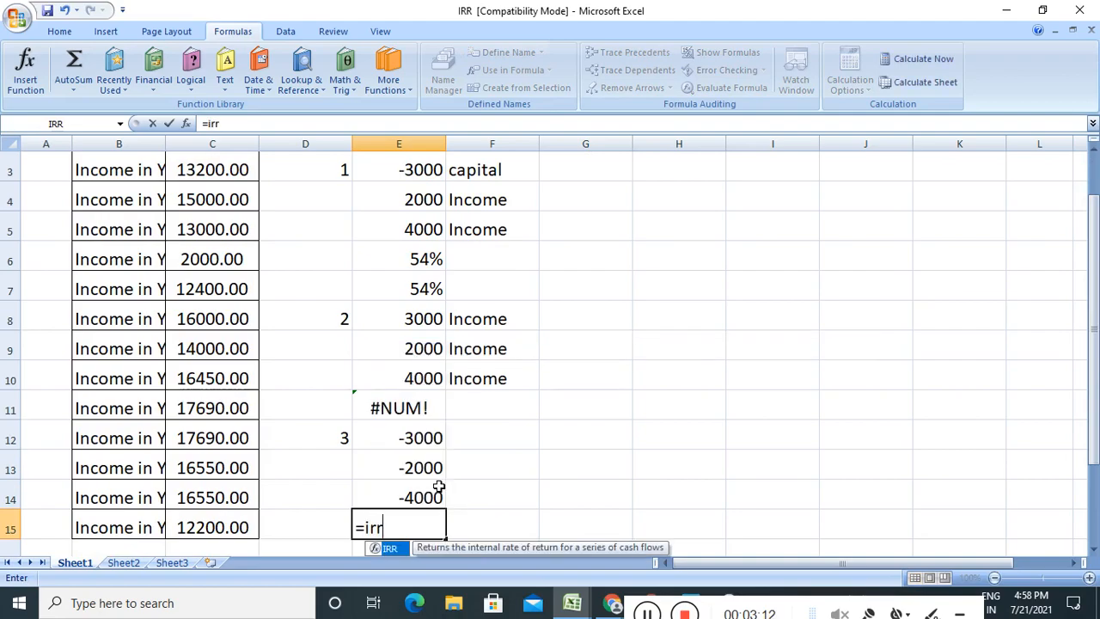
pyautogui.doubleClick(388, 548)
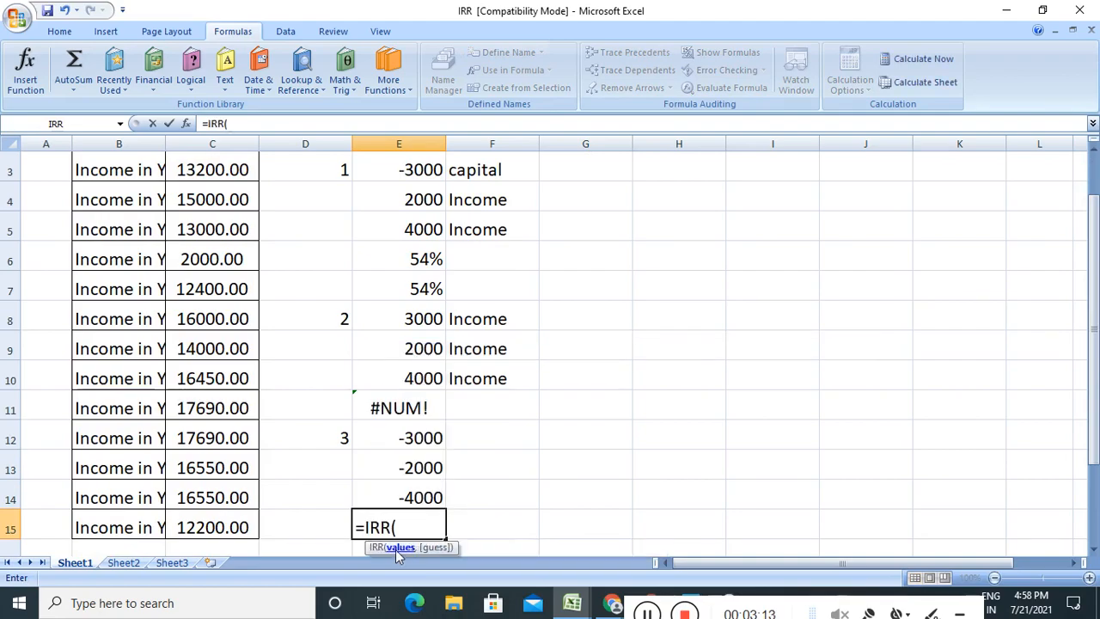
pyautogui.moveTo(432, 441); pyautogui.dragTo(435, 497)
pyautogui.press('Return')
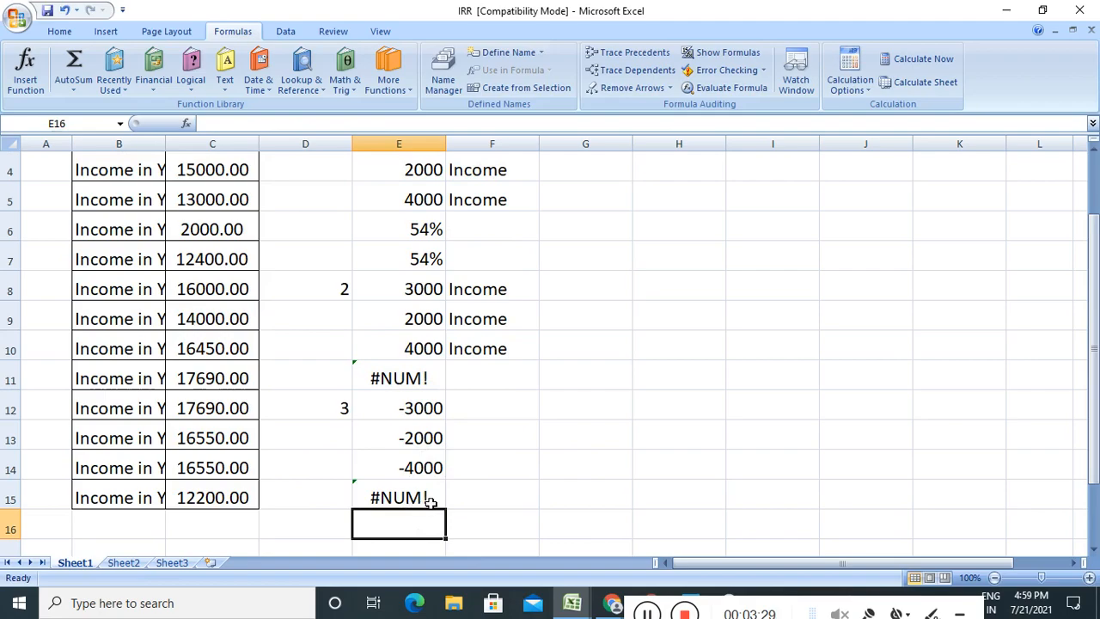
# - Widen column B until the full investment and yearly income labels fit
pyautogui.scroll(1, 493, 472)
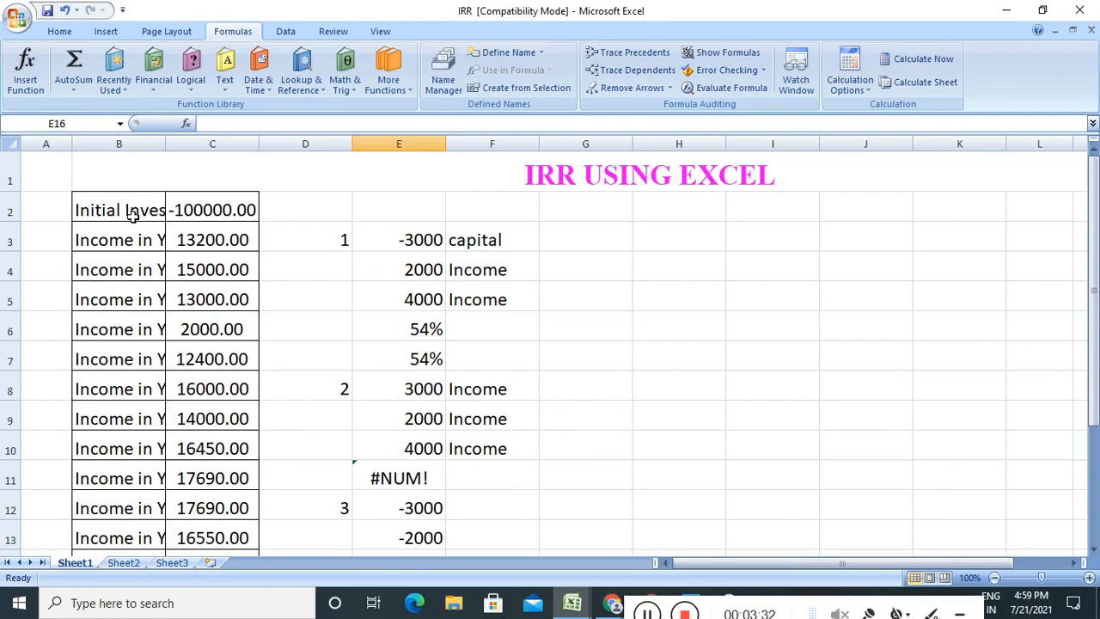
pyautogui.moveTo(167, 142); pyautogui.dragTo(235, 152)
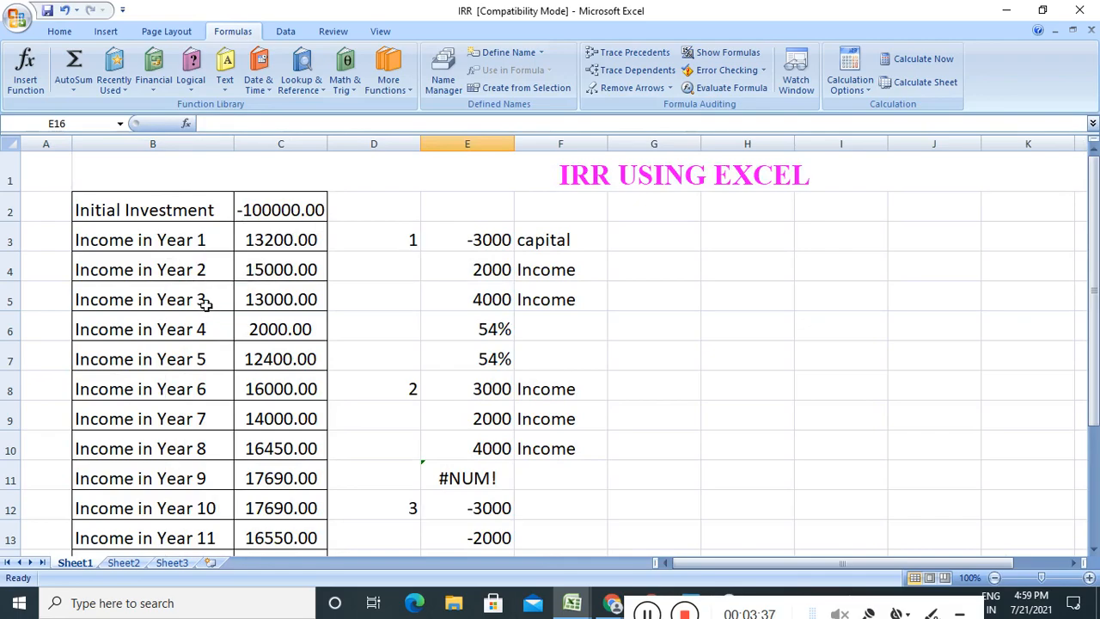
pyautogui.scroll(-1, 207, 301)
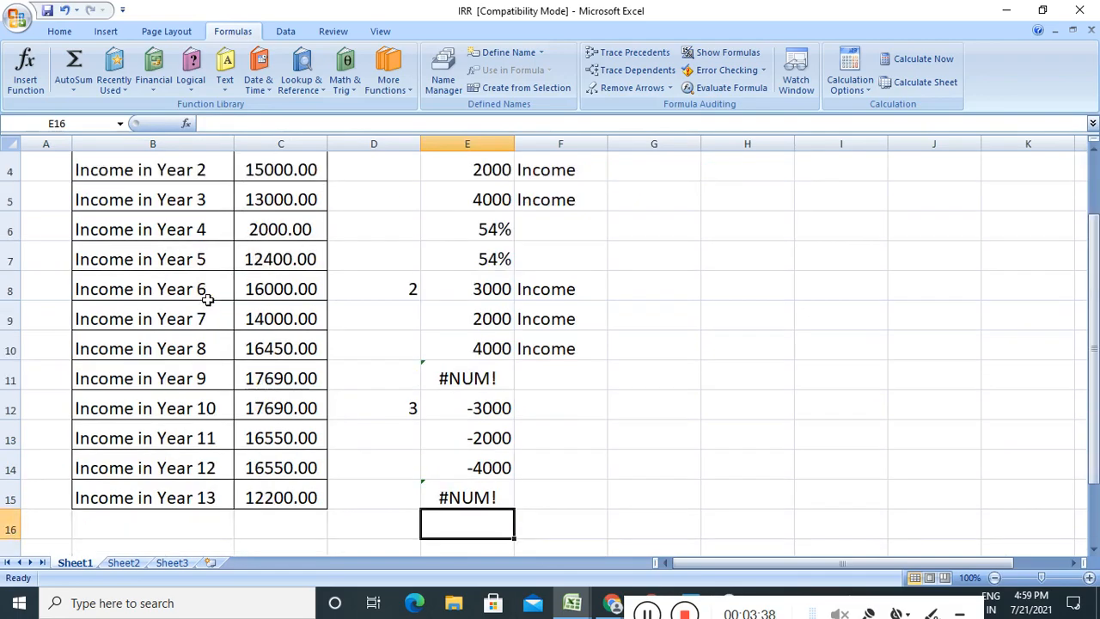
pyautogui.scroll(1, 254, 519)
# - Calculate the internal rate of return of the investment table in cell C16 with the formula =IRR(C2:C15)
pyautogui.moveTo(139, 215); pyautogui.dragTo(295, 530)
pyautogui.click(275, 530)
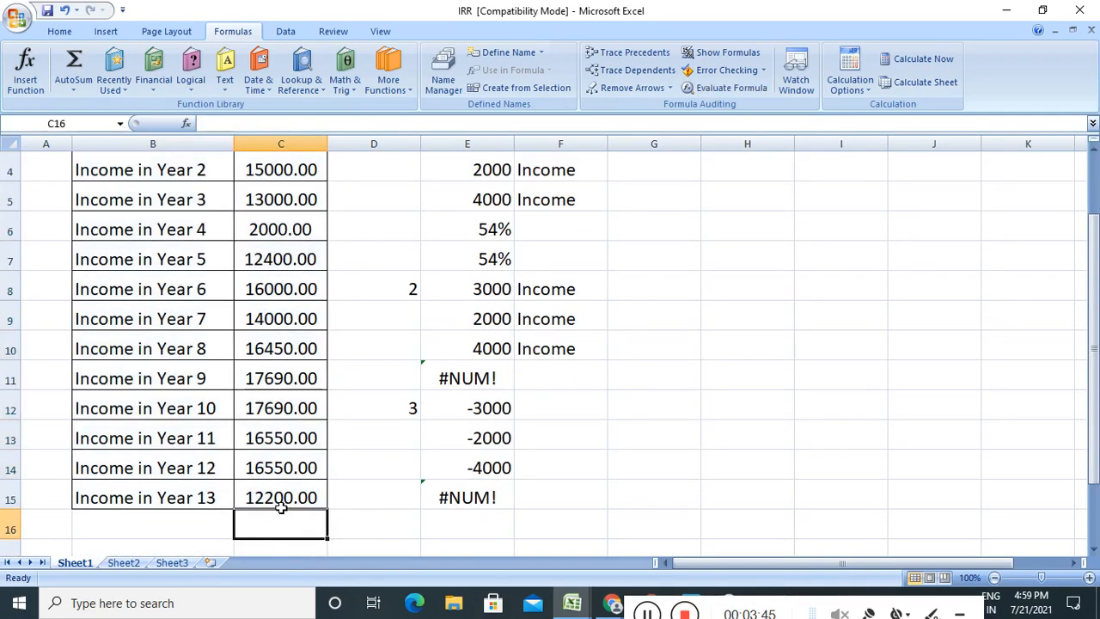
pyautogui.scroll(1, 281, 507)
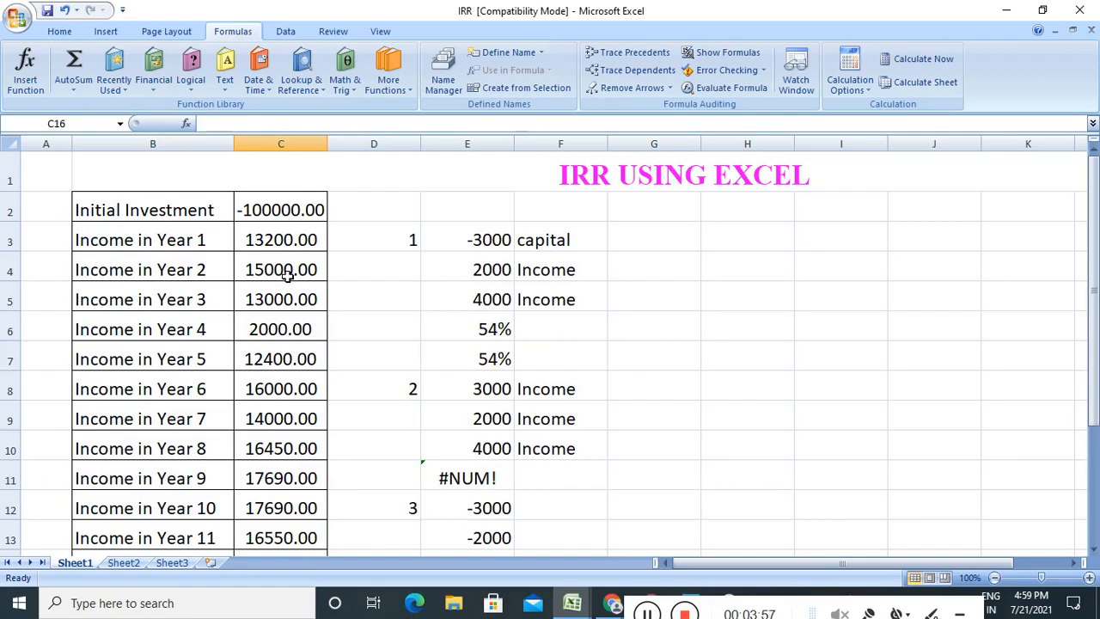
pyautogui.scroll(-1, 288, 273)
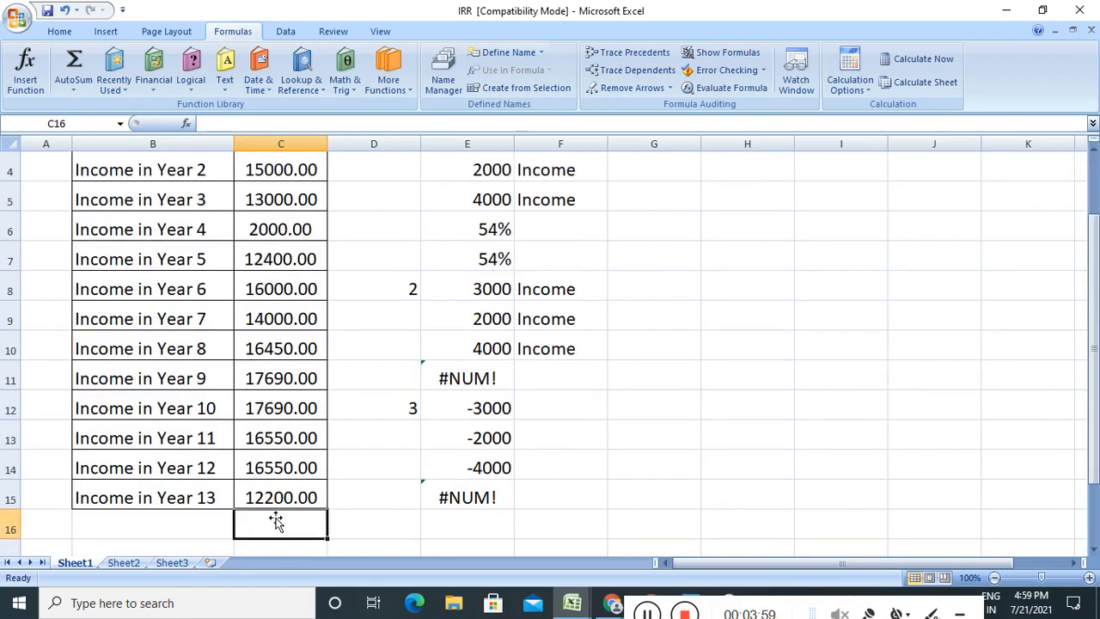
pyautogui.write('=irr')
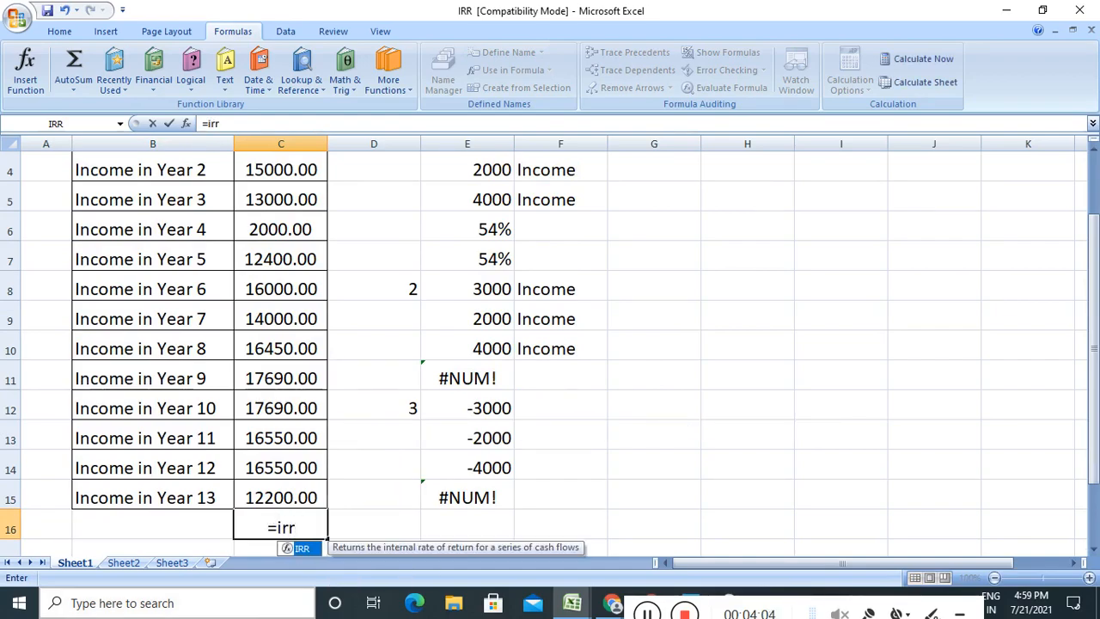
pyautogui.doubleClick(301, 547)
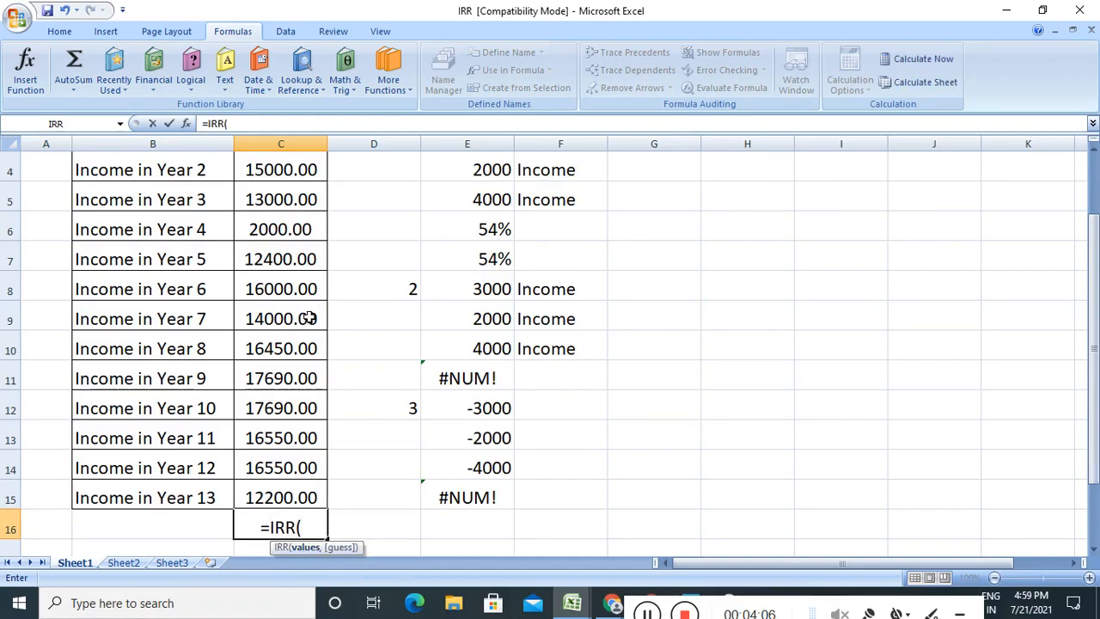
pyautogui.scroll(1, 304, 320)
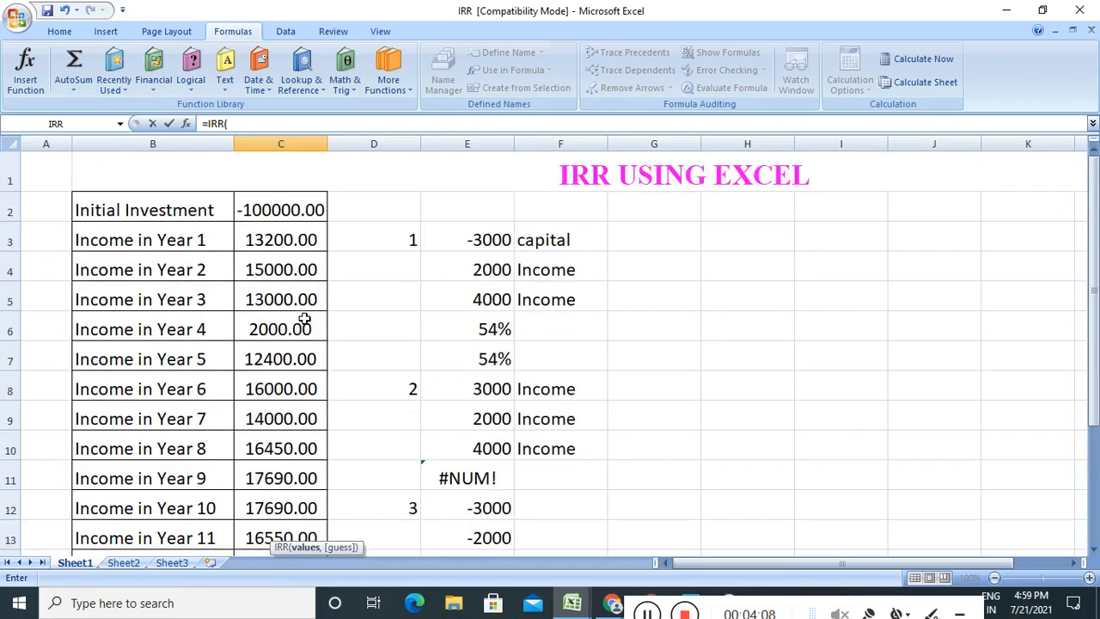
pyautogui.moveTo(292, 216); pyautogui.dragTo(291, 507)
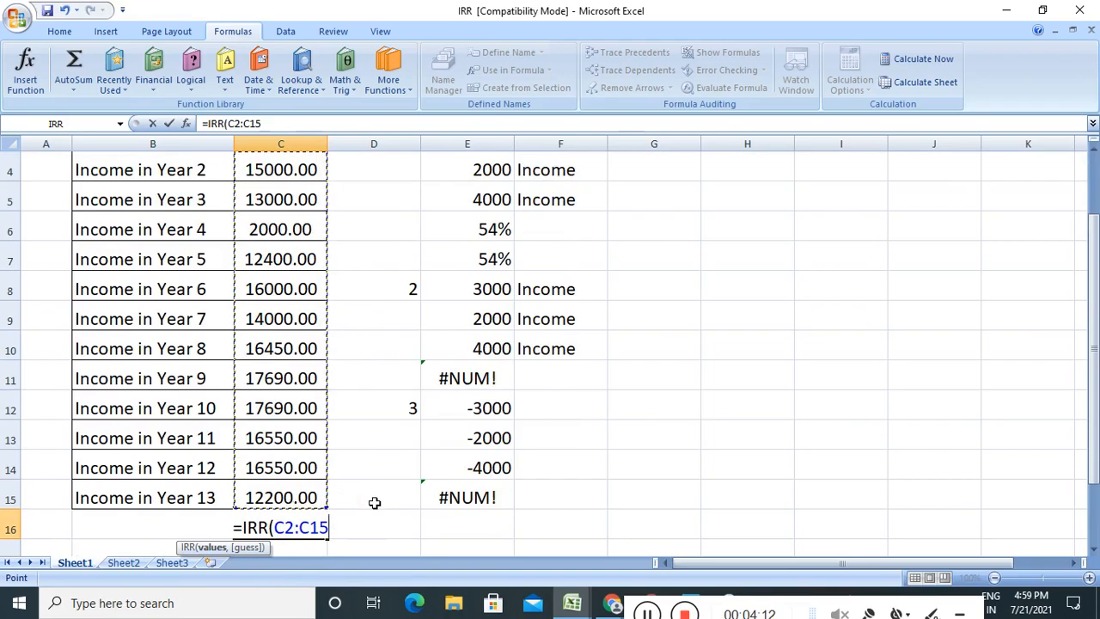
pyautogui.write(')')
pyautogui.press('Return')
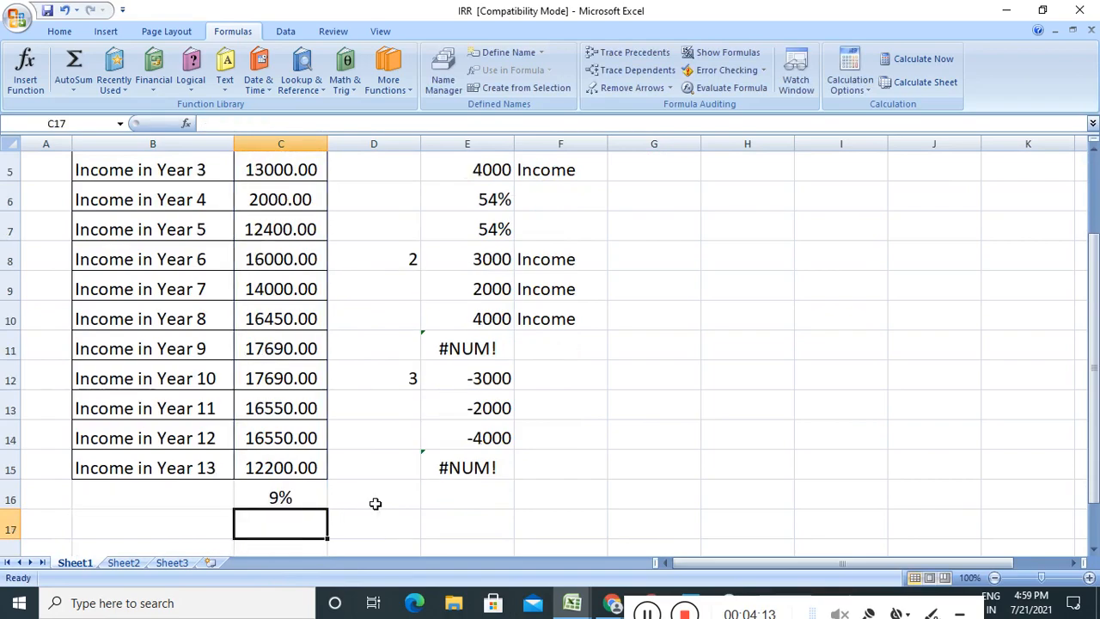
# - Format the percentage in cell C16 to show three decimal places
pyautogui.click(290, 498)
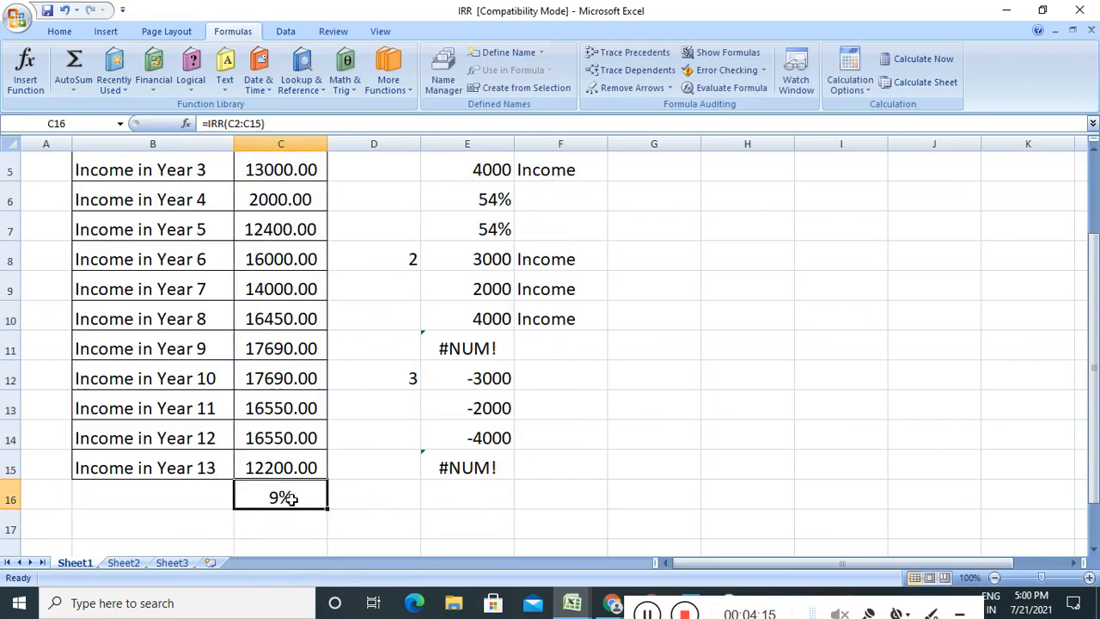
pyautogui.click(65, 32)
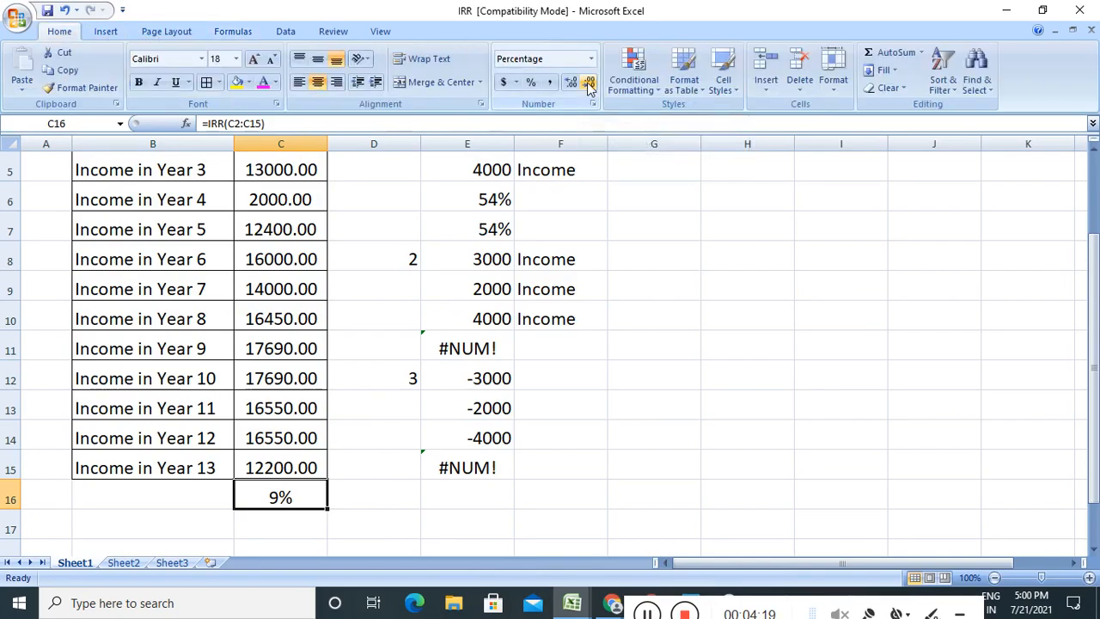
pyautogui.click(571, 83)
pyautogui.click(571, 83)
pyautogui.click(572, 83)
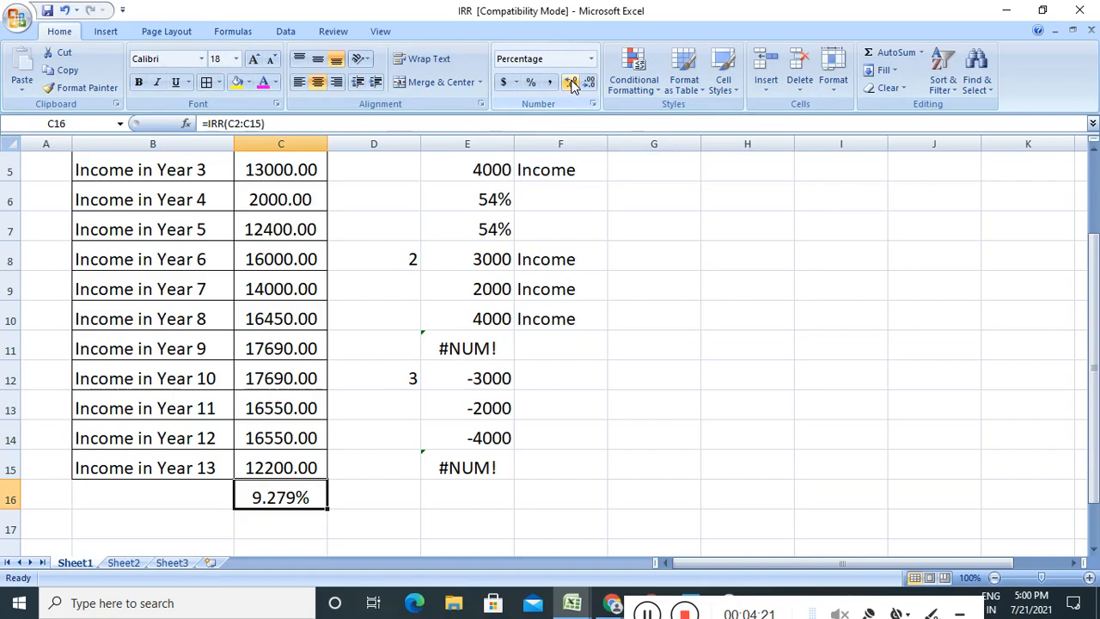
# - Label the result row by entering IRR in cell B16, without the autocompleted remainder of the title
pyautogui.click(161, 494)
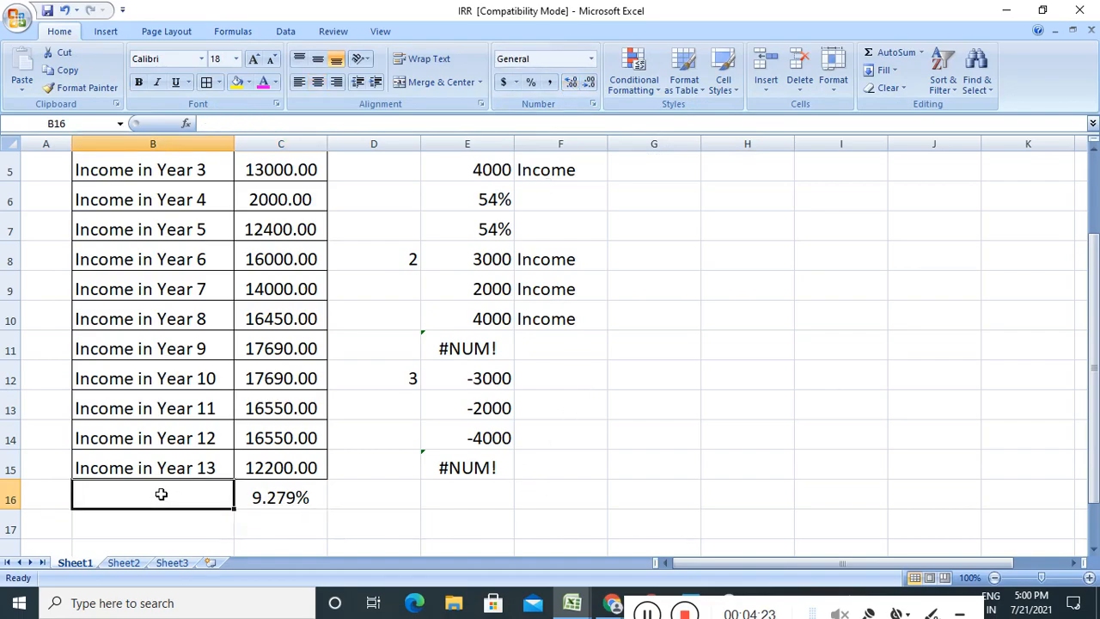
pyautogui.write('IRR')
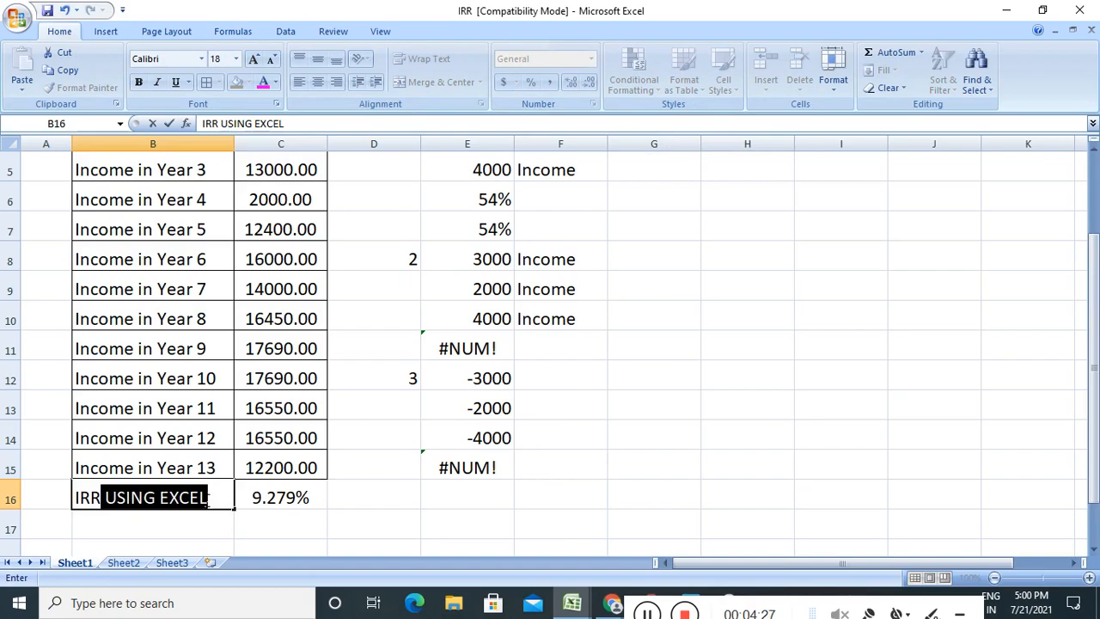
pyautogui.press('Delete')
pyautogui.click(316, 521)
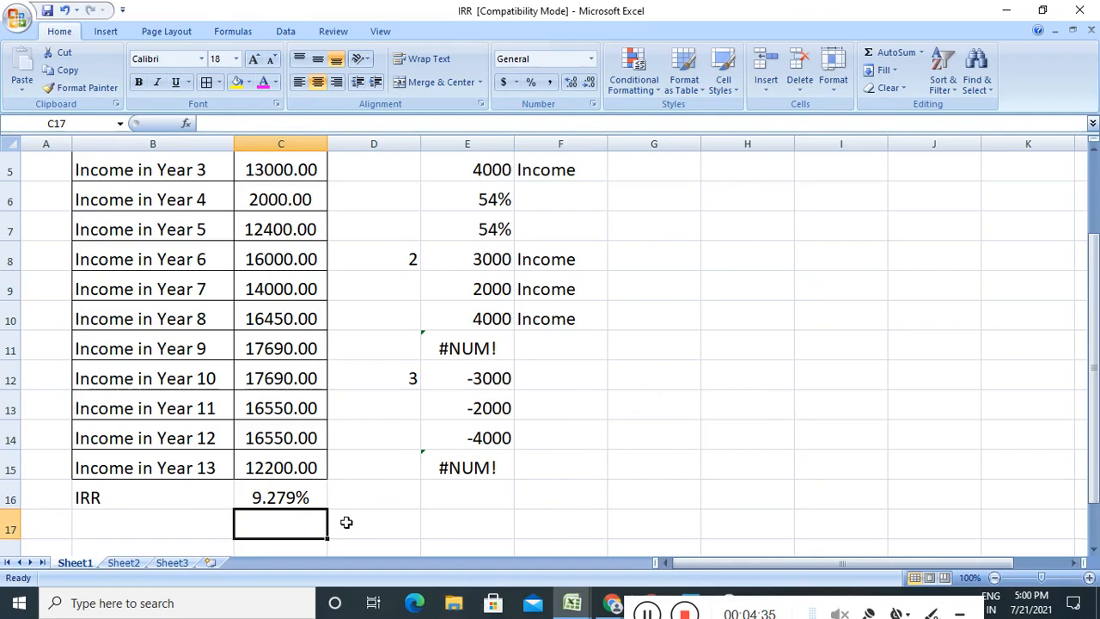
# - Calculate the internal rate of return through income year 9 in cell G6 with the formula =IRR(C2:C11)
pyautogui.scroll(1, 348, 521)
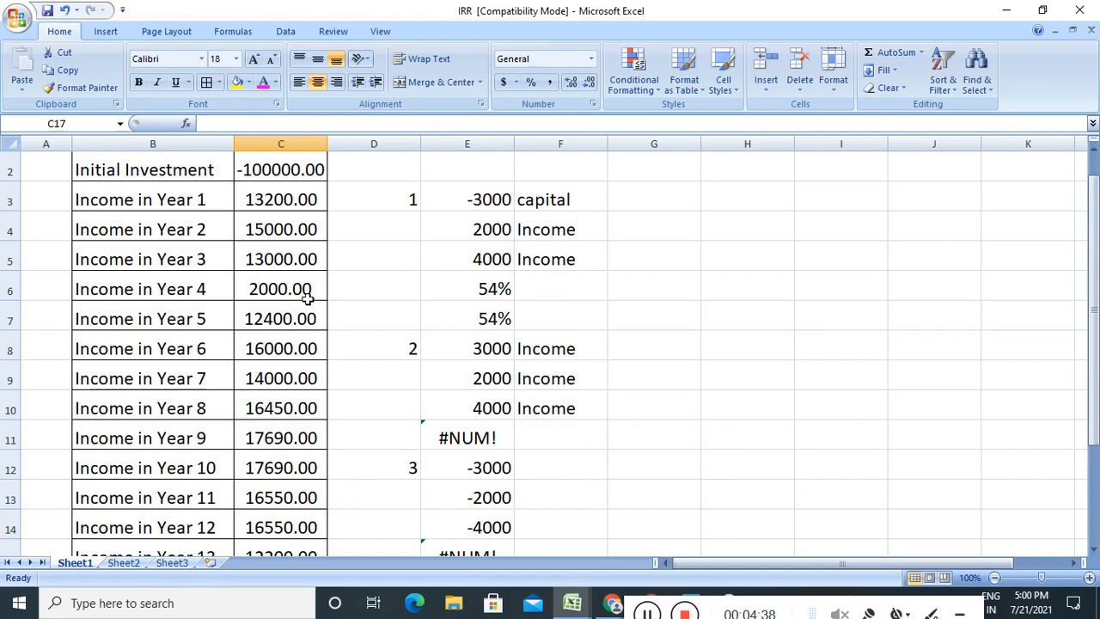
pyautogui.click(636, 291)
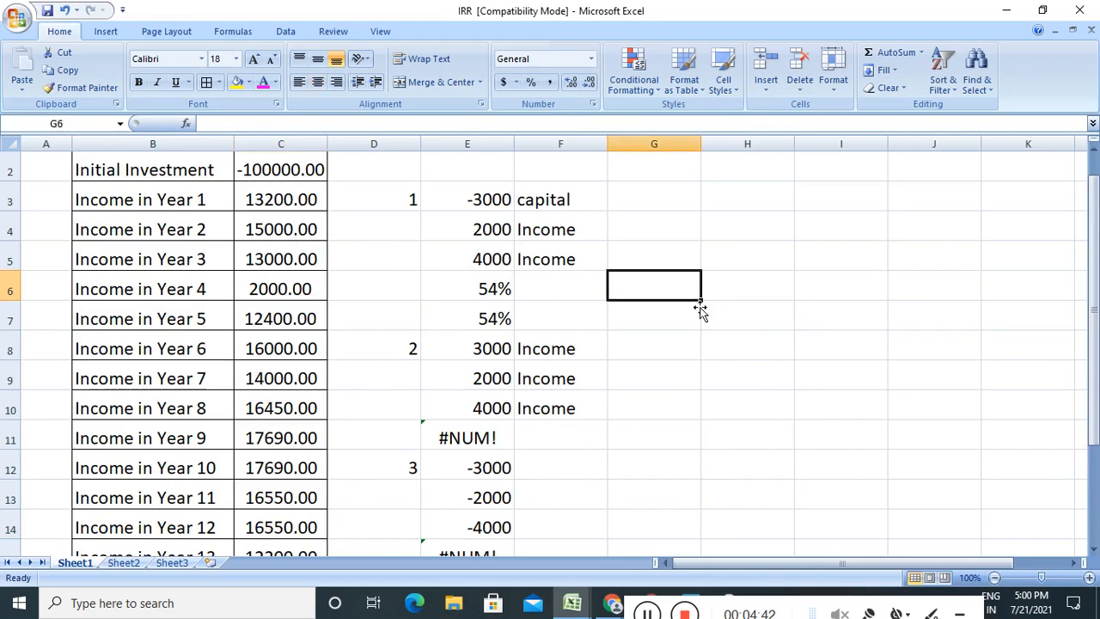
pyautogui.scroll(-2, 559, 429)
pyautogui.scroll(3, 471, 445)
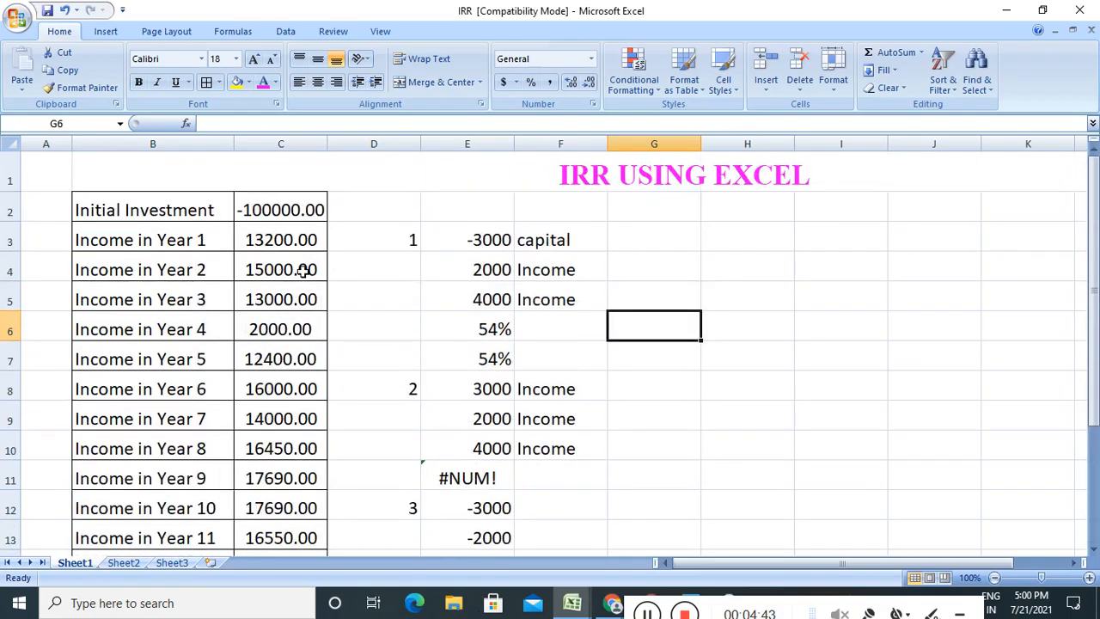
pyautogui.write('=')
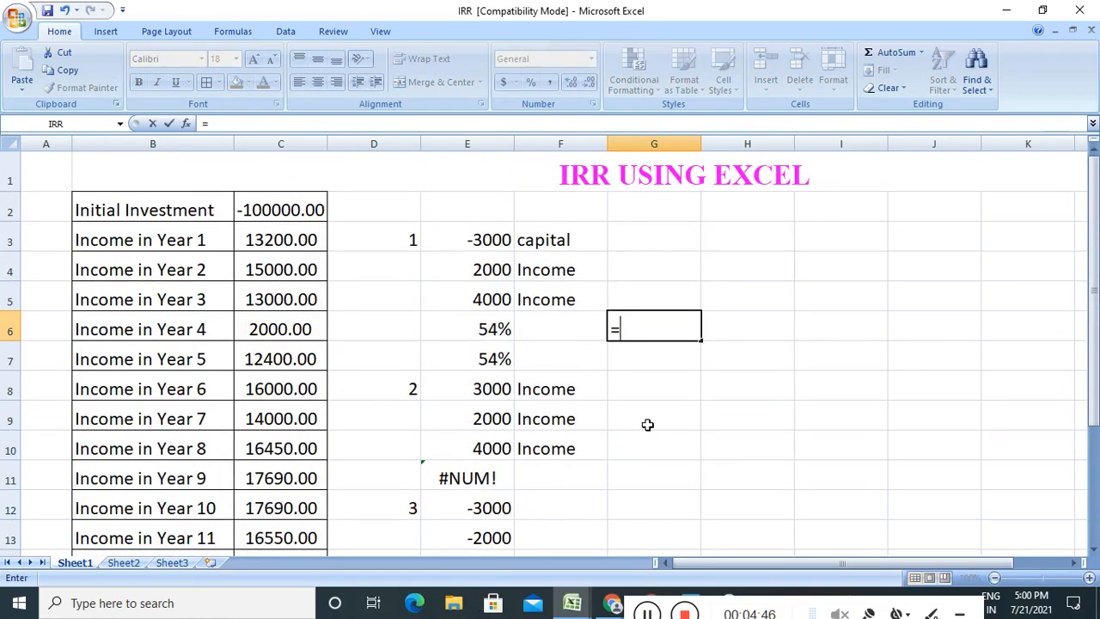
pyautogui.write('irr')
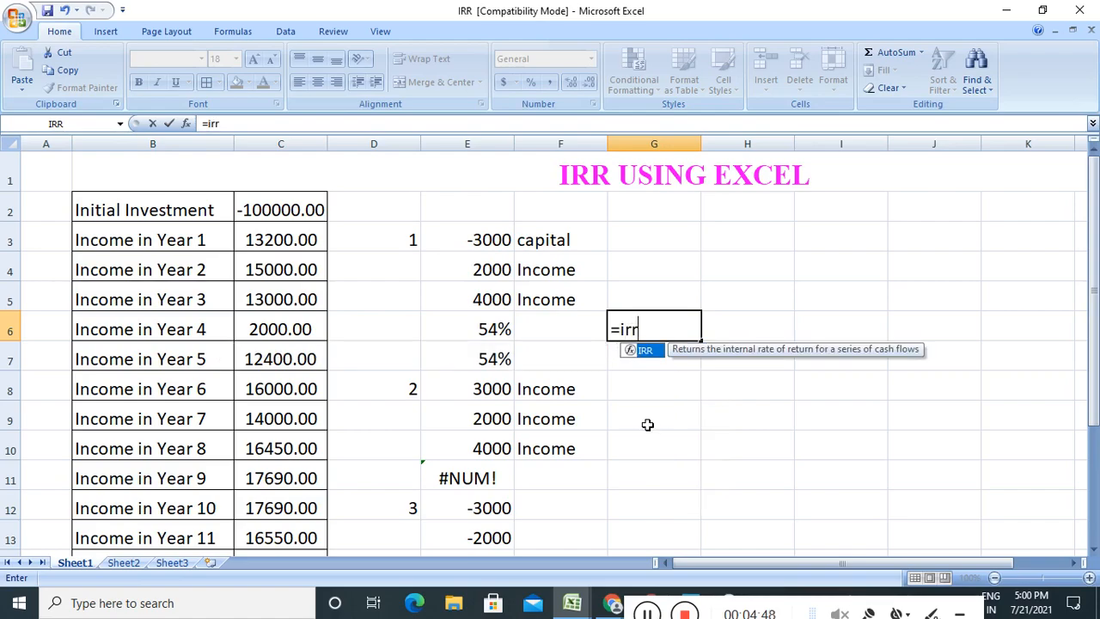
pyautogui.doubleClick(651, 351)
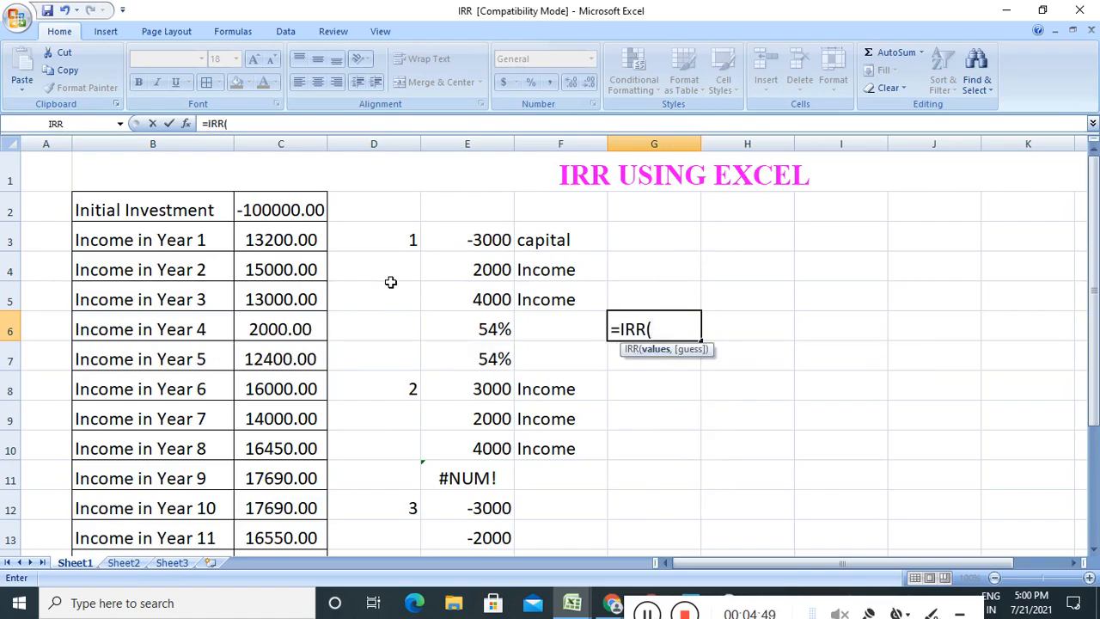
pyautogui.moveTo(297, 214); pyautogui.dragTo(289, 478)
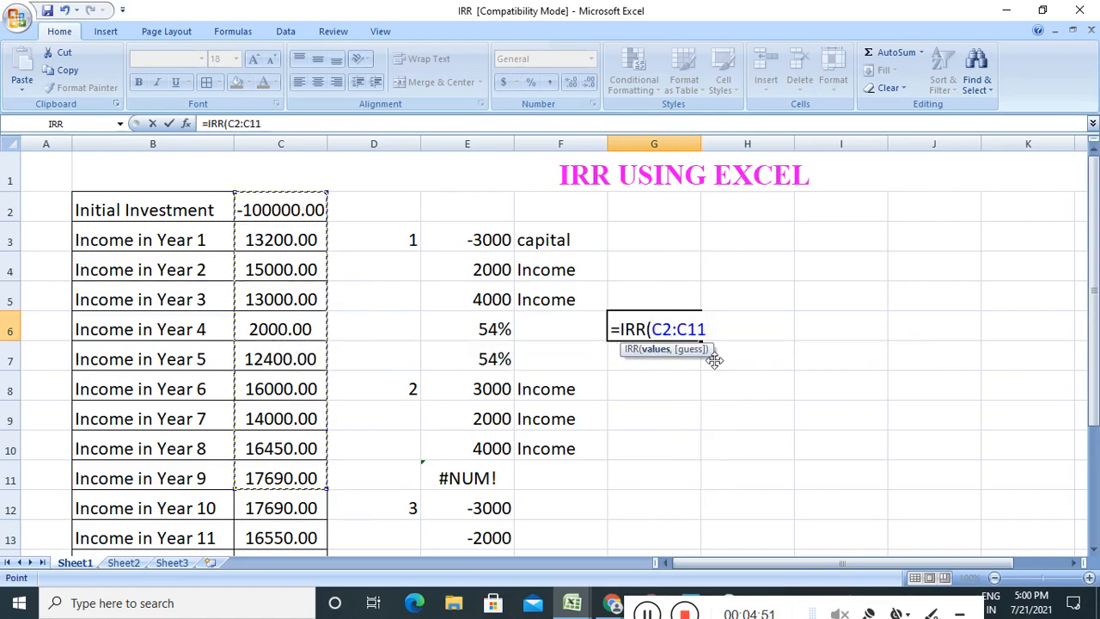
pyautogui.write(')')
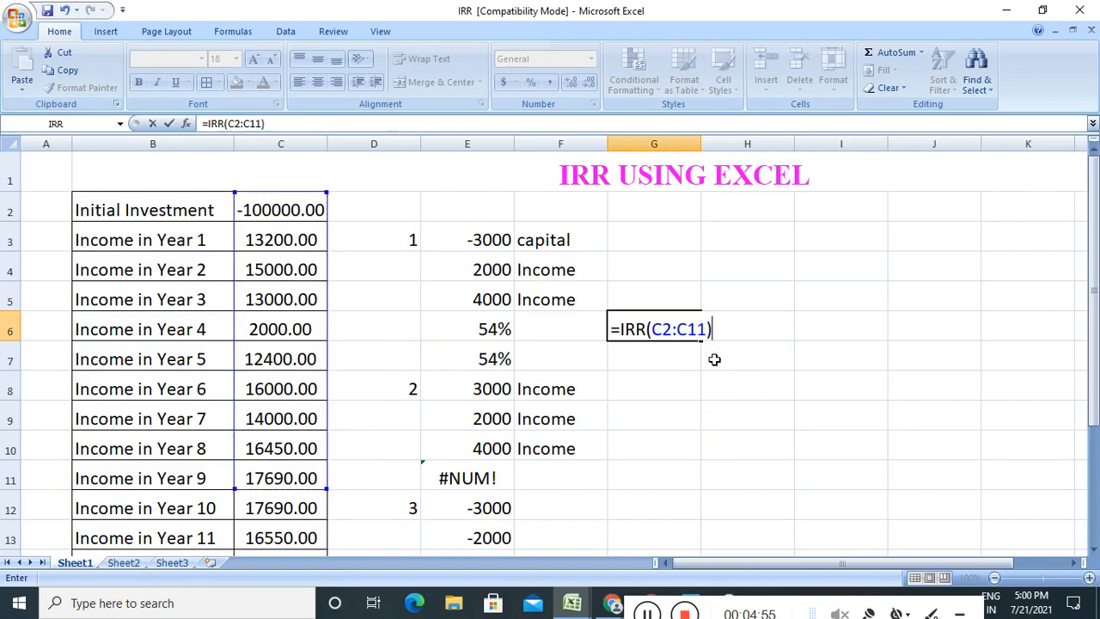
pyautogui.press('Return')
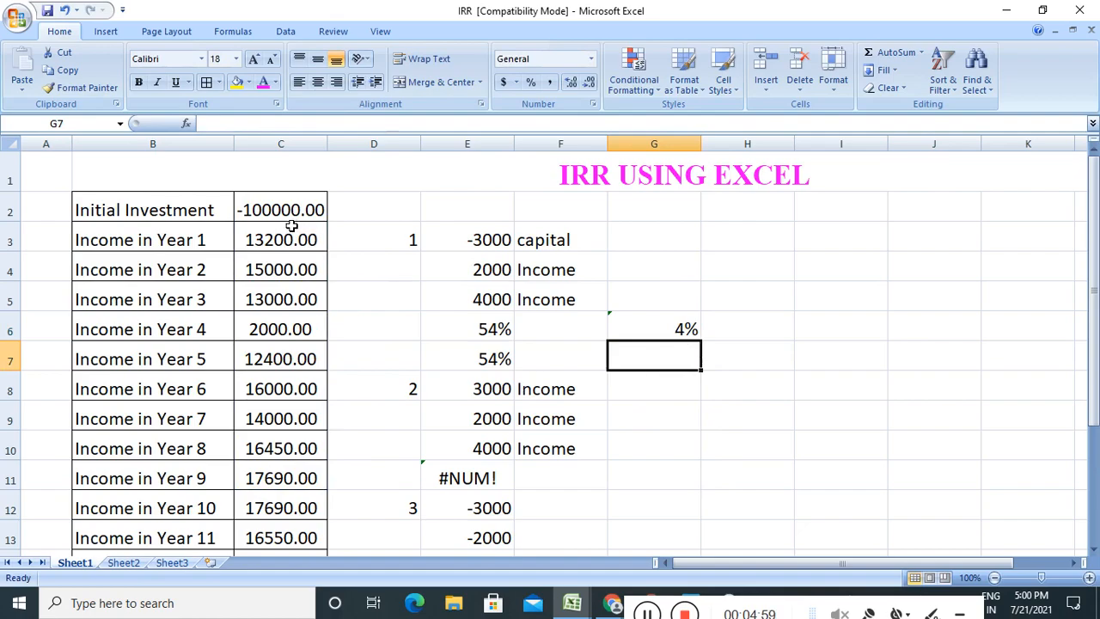
# - Calculate the internal rate of return through income year 10 in cell G7 with the formula =IRR(C2:C12)
pyautogui.write('=')
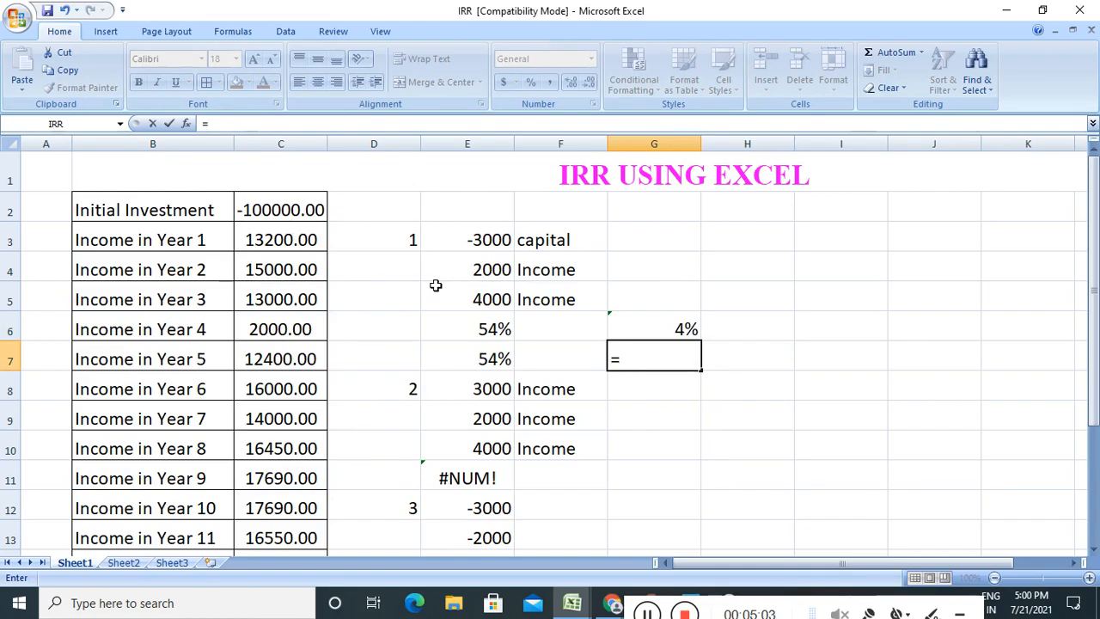
pyautogui.write('irr')
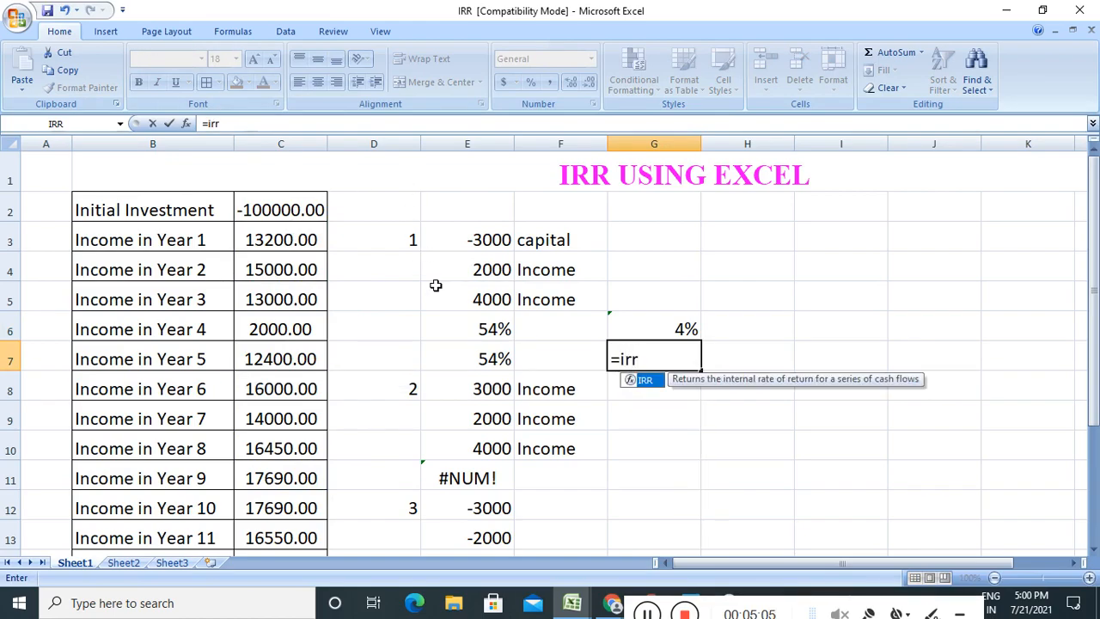
pyautogui.doubleClick(646, 380)
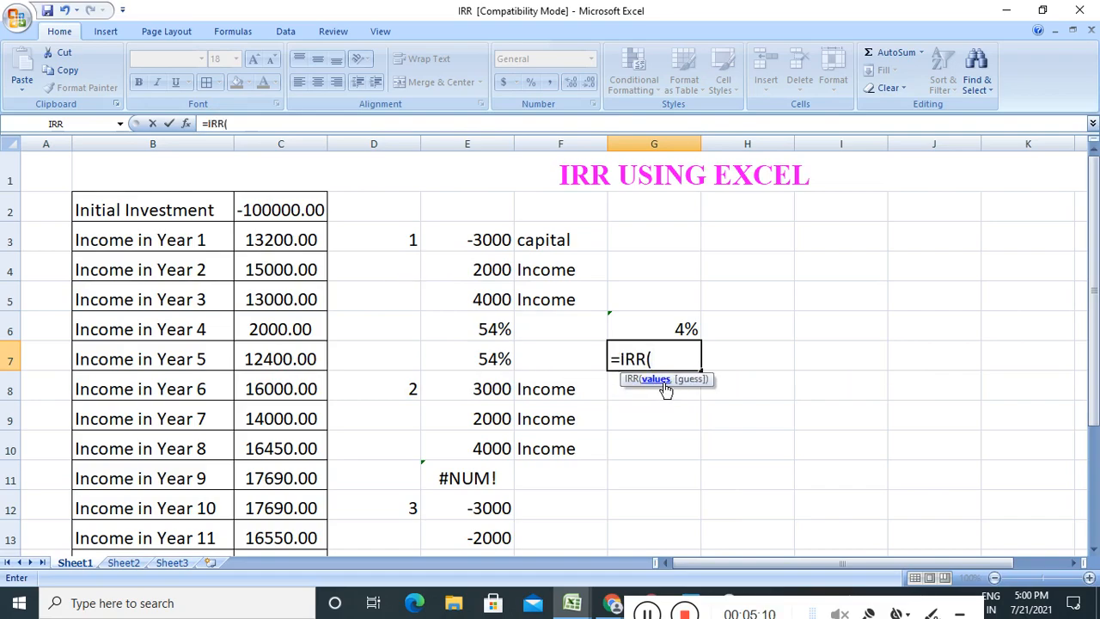
pyautogui.moveTo(268, 199); pyautogui.dragTo(283, 508)
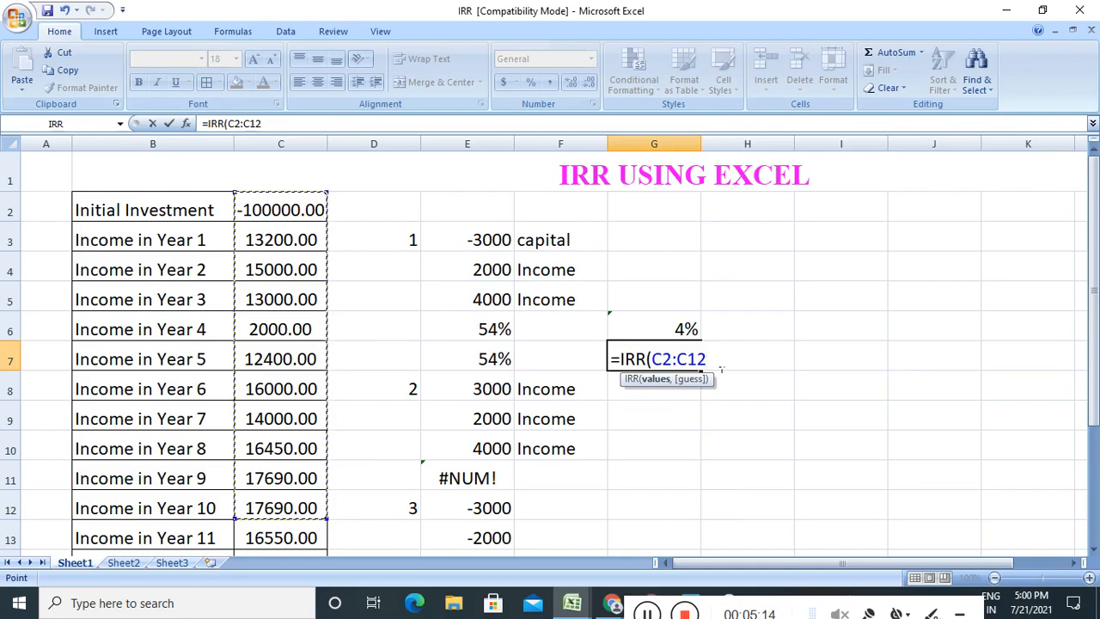
pyautogui.write(')')
pyautogui.press('Return')
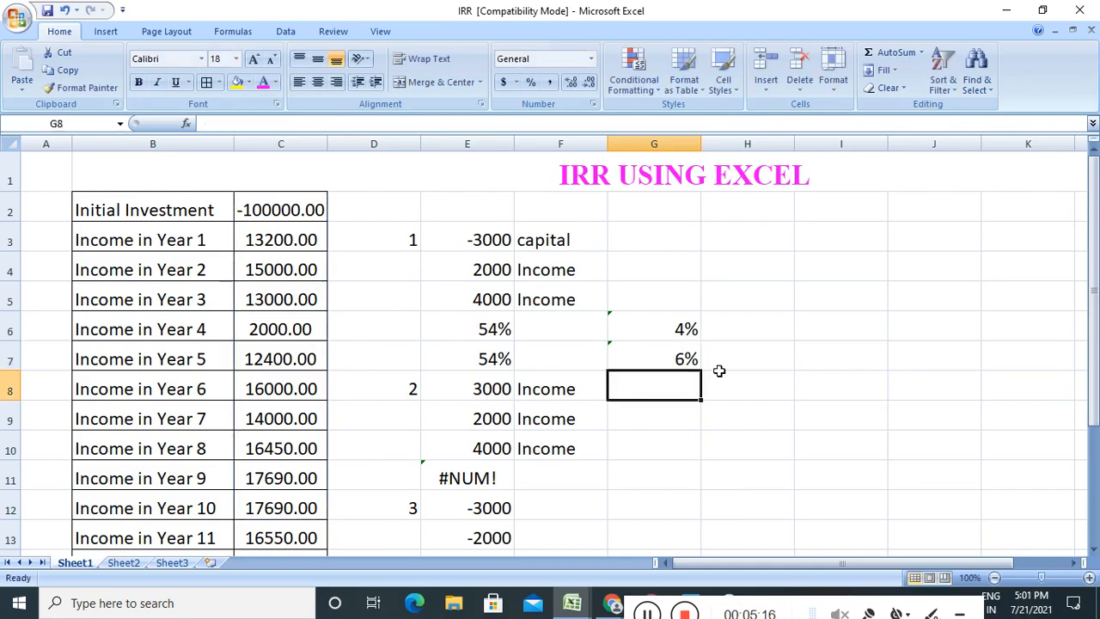
# - Calculate the internal rate of return through income year 11 in cell G8 with the formula =IRR(C2:C13)
pyautogui.write('=')
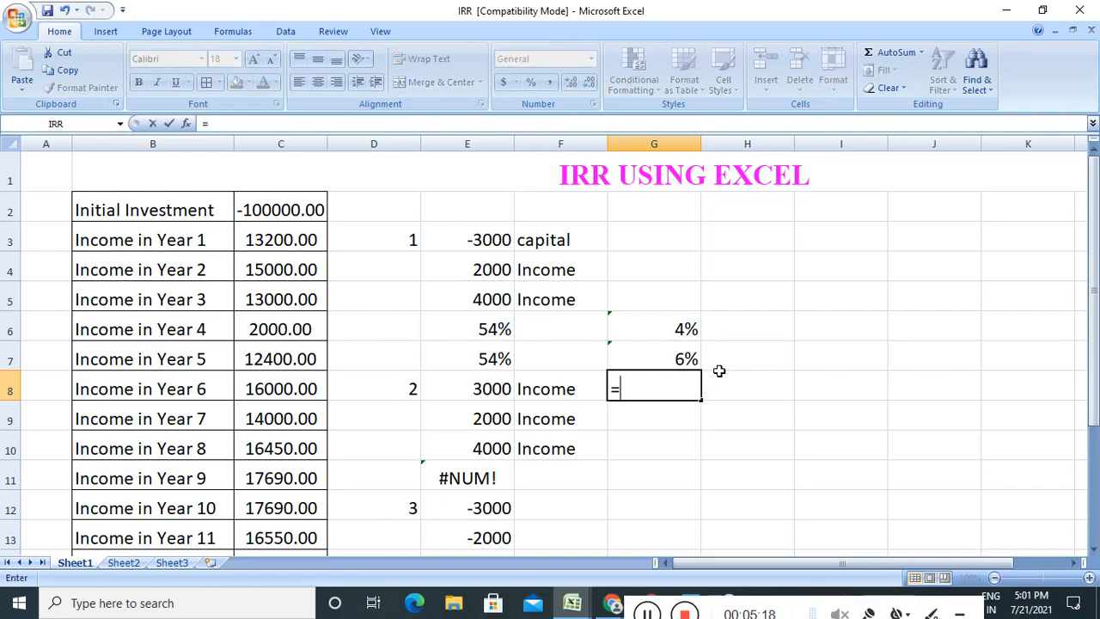
pyautogui.write('irr')
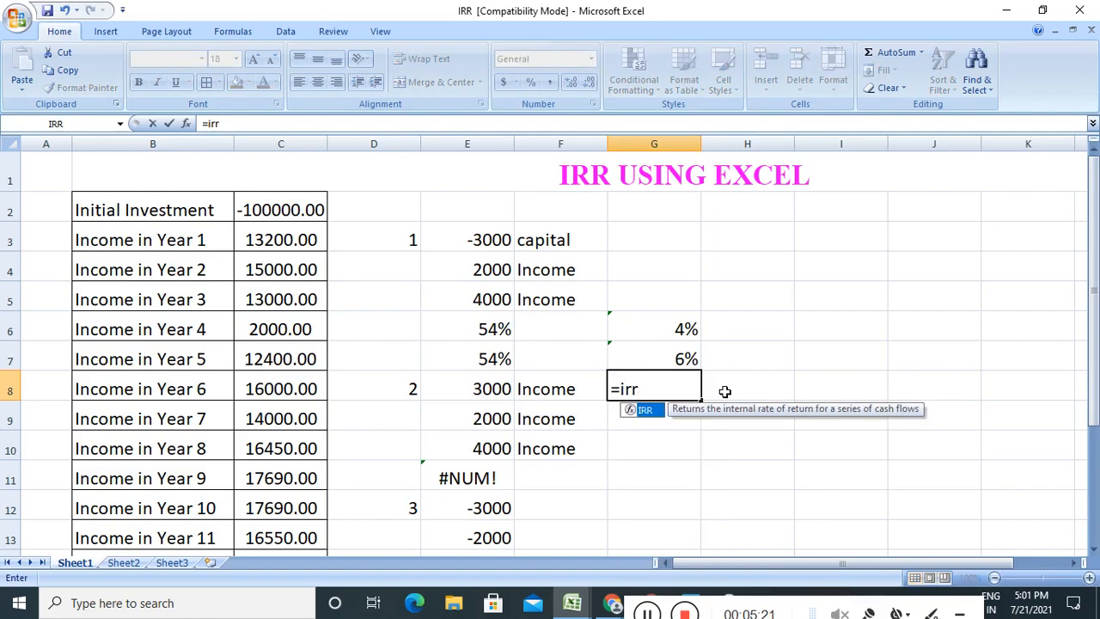
pyautogui.doubleClick(653, 410)
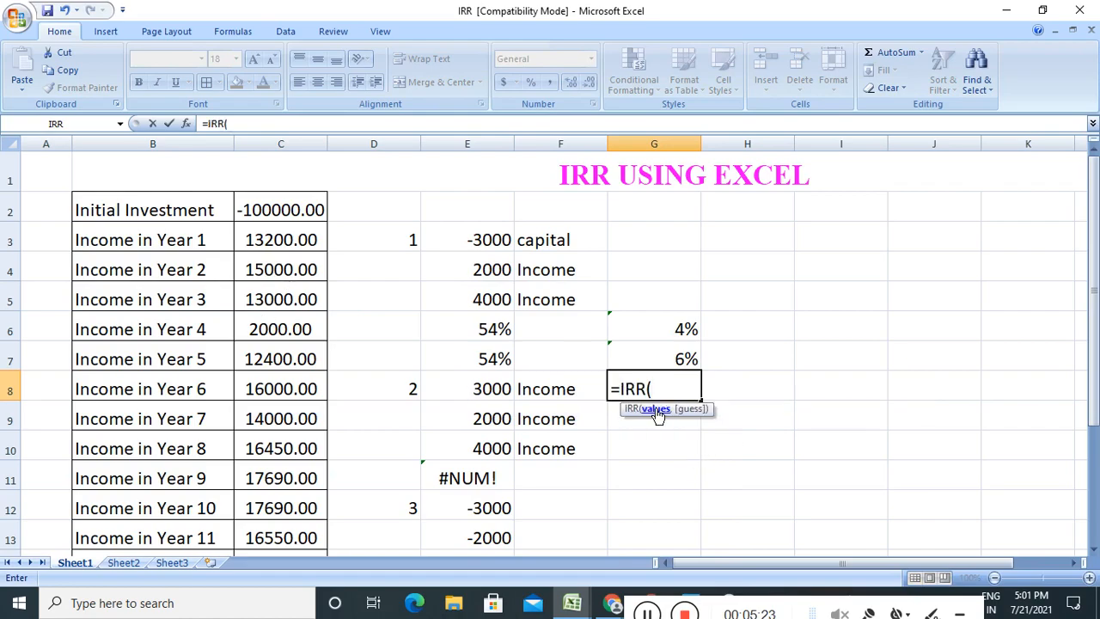
pyautogui.click(294, 216)
pyautogui.moveTo(293, 246); pyautogui.dragTo(287, 452)
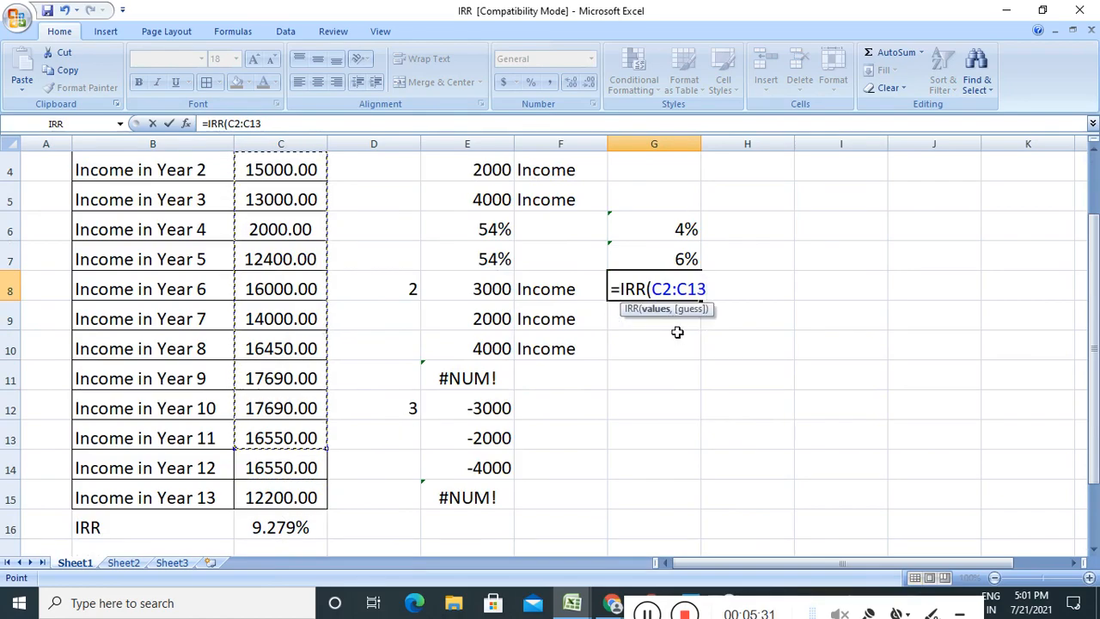
pyautogui.write(')')
pyautogui.press('Return')
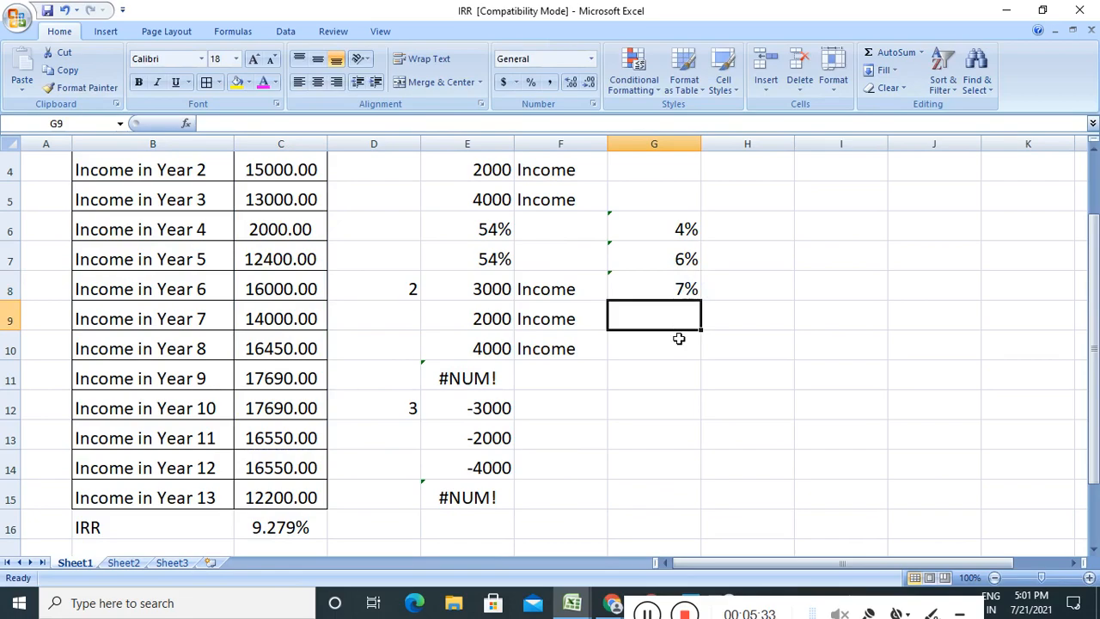
# - Label the three partial-period rates in cells H6 to H8 as 9th year, 10th year and 11th year
pyautogui.click(722, 238)
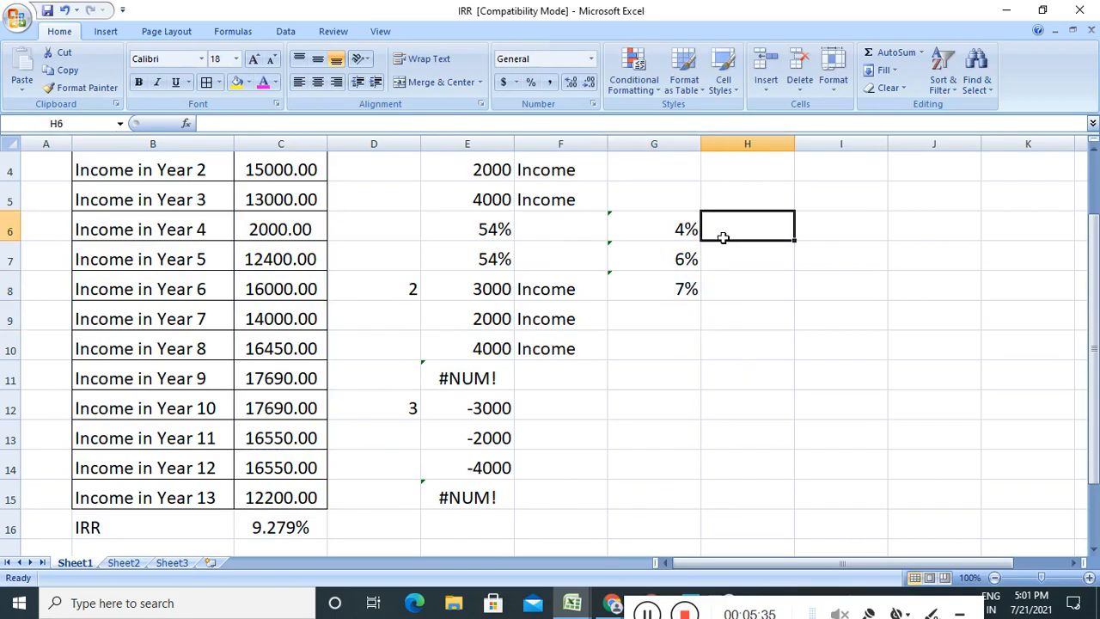
pyautogui.write('0')
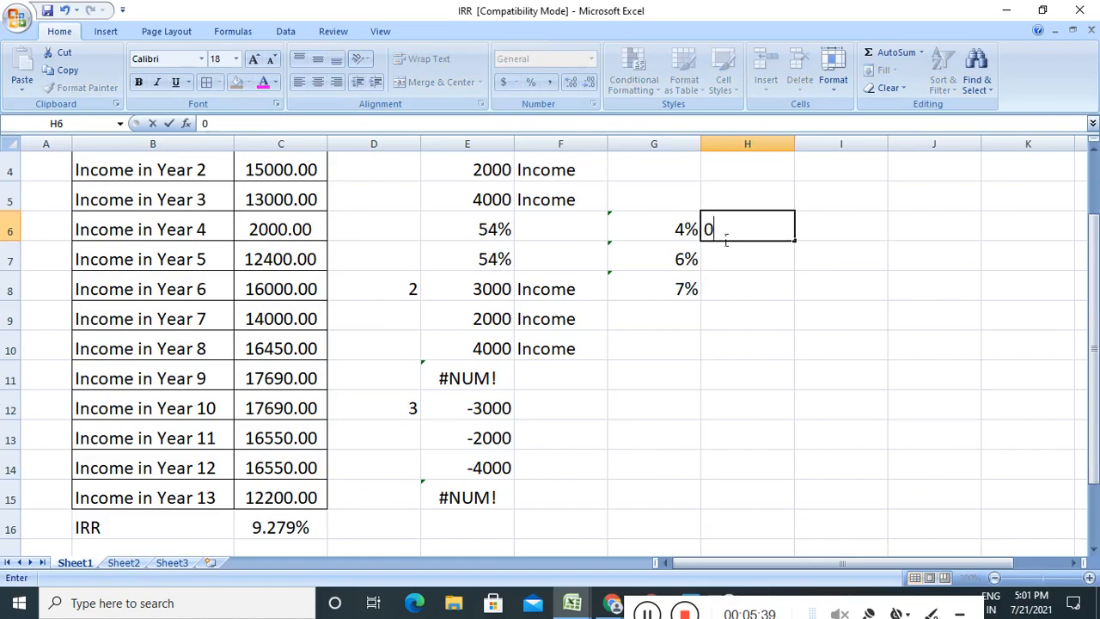
pyautogui.write('9th year')
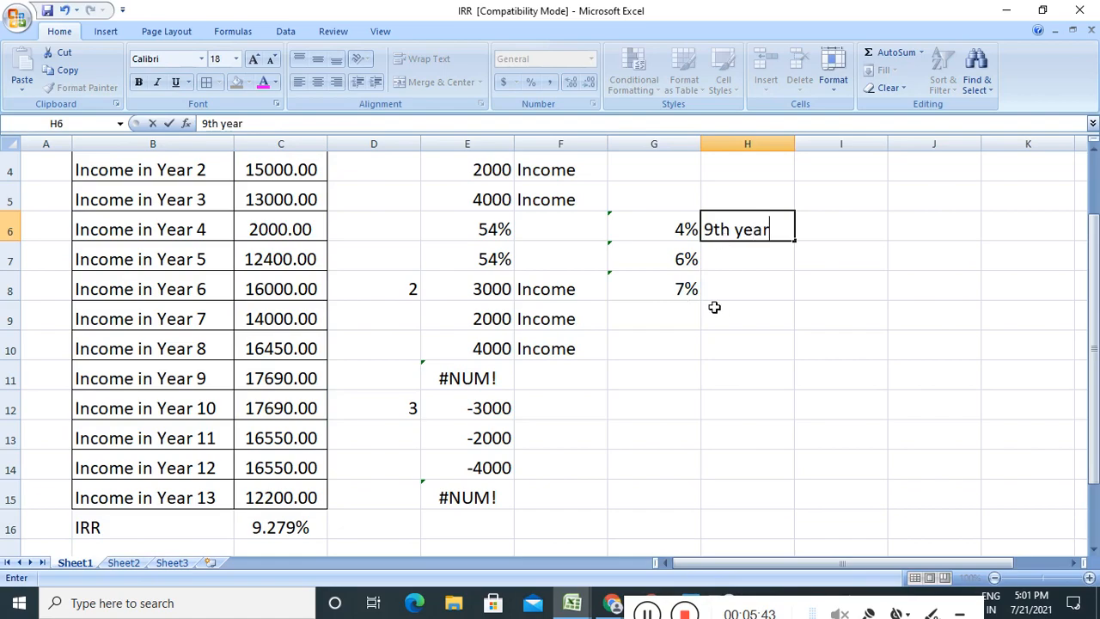
pyautogui.click(720, 257)
pyautogui.write('10t')
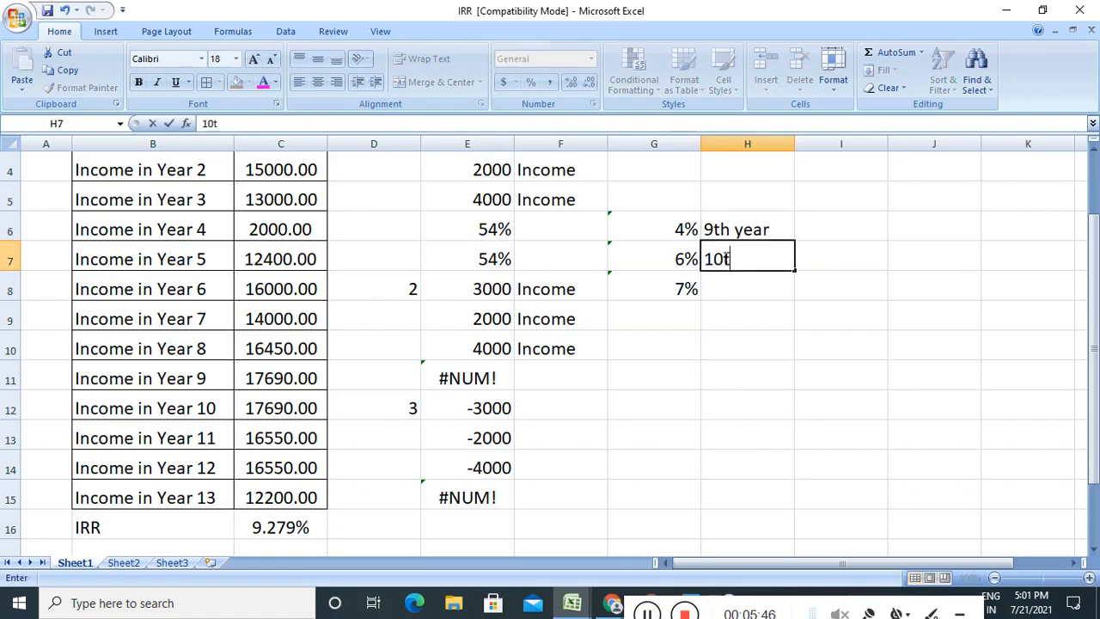
pyautogui.write('h year')
pyautogui.click(732, 291)
pyautogui.write('11')
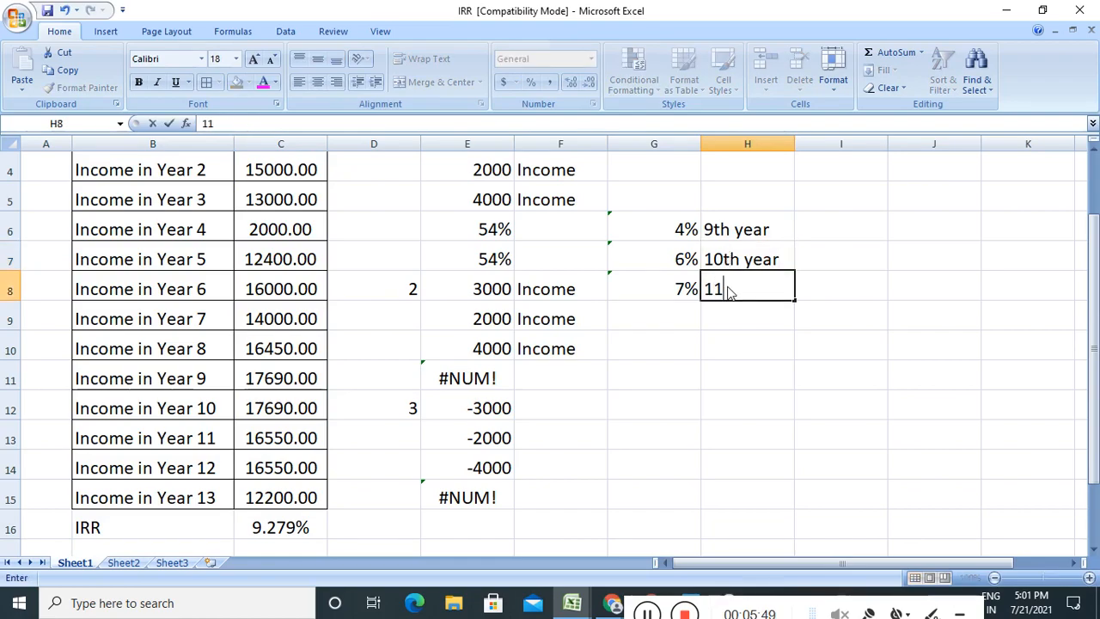
pyautogui.write('th year')
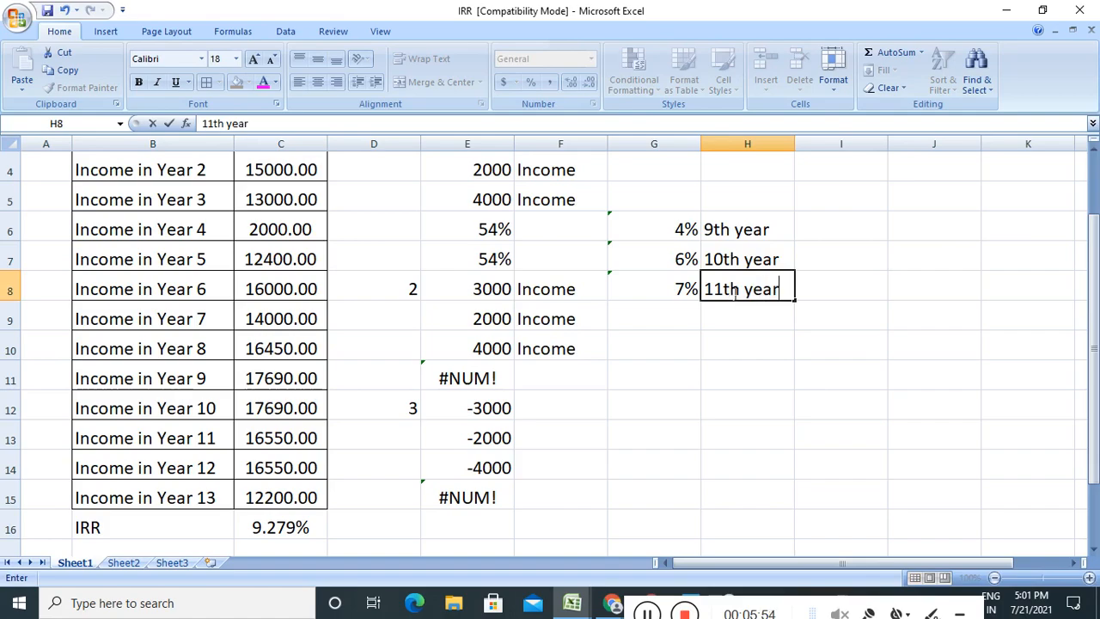
pyautogui.click(735, 355)
pyautogui.click(674, 230)
pyautogui.moveTo(674, 230); pyautogui.dragTo(751, 289)
pyautogui.click(753, 325)
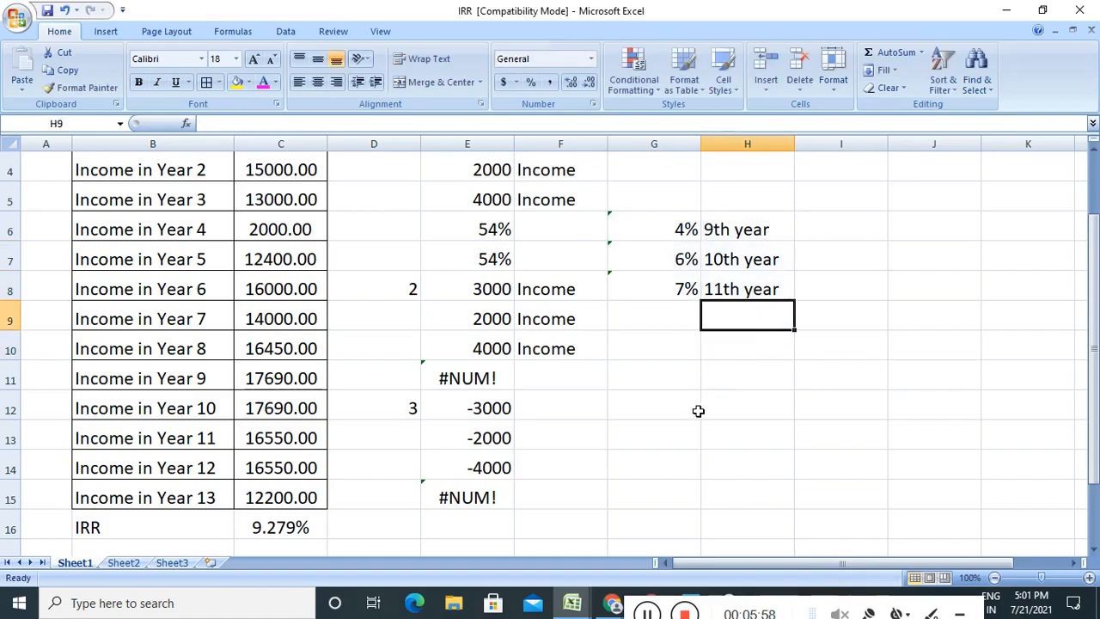